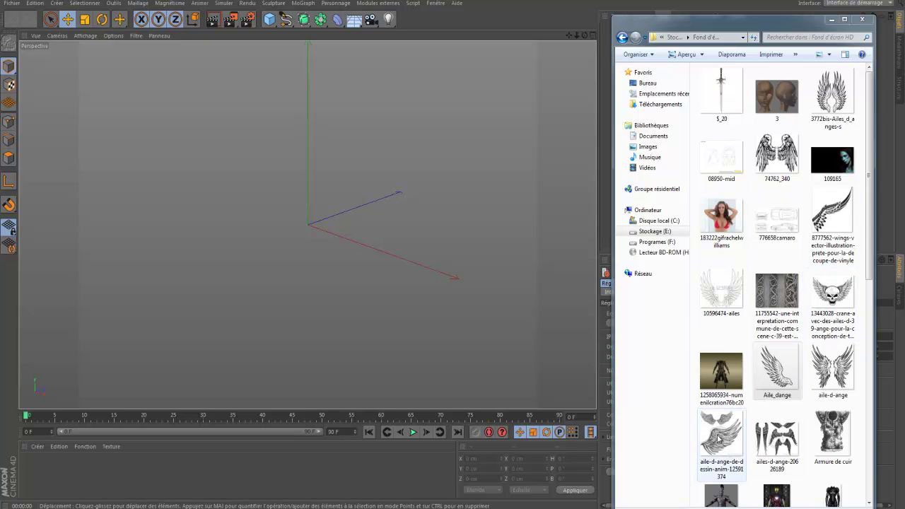
# - Load the image aile-d-ange-de-dessin-anim-12591374 as the background of the front view and maximize that view
pyautogui.moveTo(726, 441); pyautogui.dragTo(535, 245)
pyautogui.moveTo(499, 318); pyautogui.dragTo(721, 438)
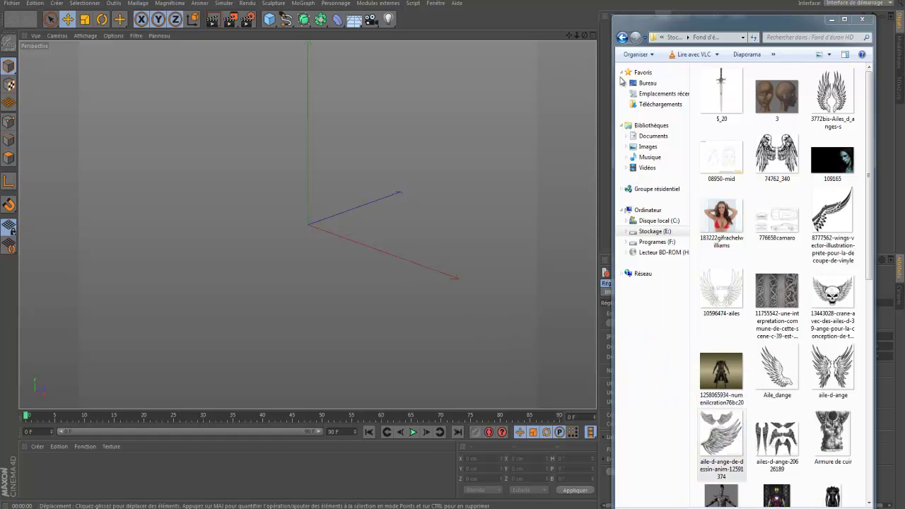
pyautogui.click(591, 38)
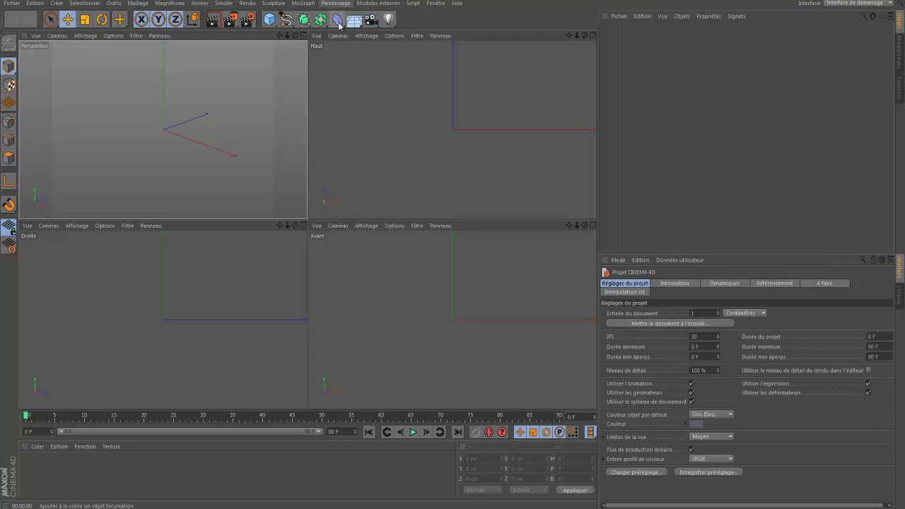
pyautogui.click(304, 36)
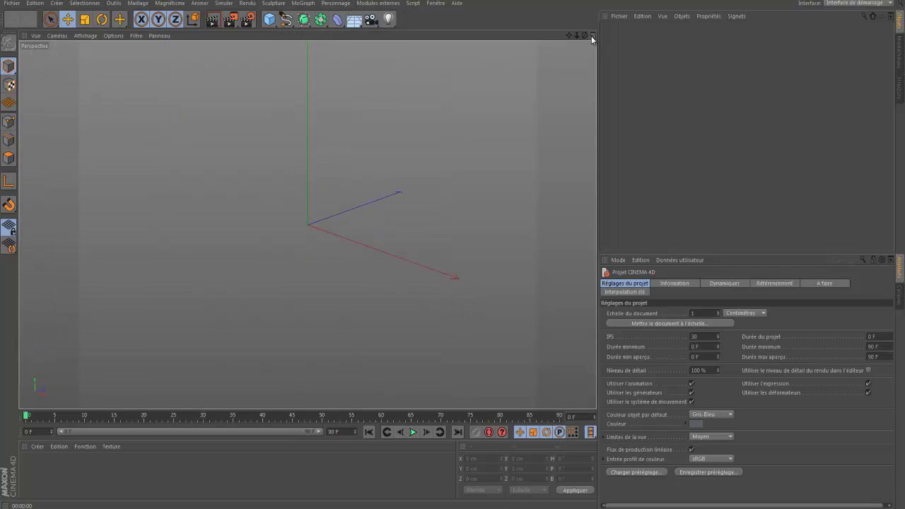
pyautogui.click(591, 37)
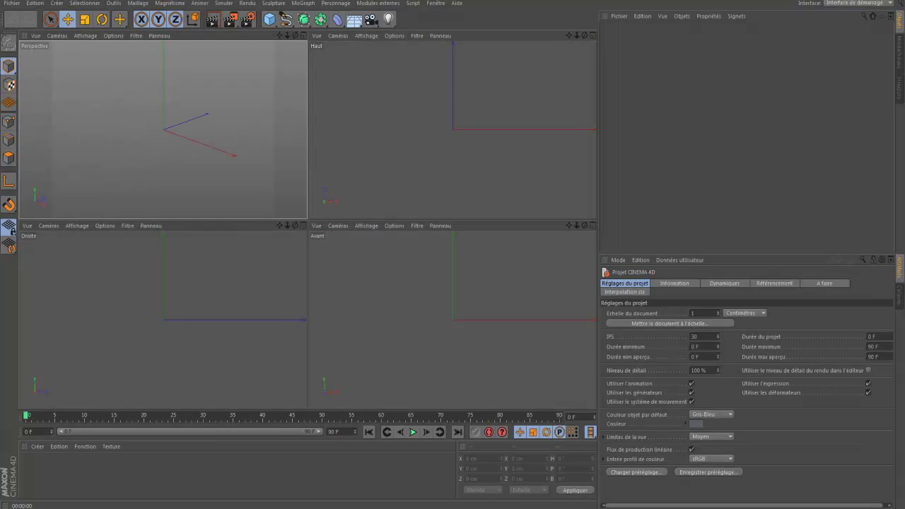
pyautogui.click(67, 466)
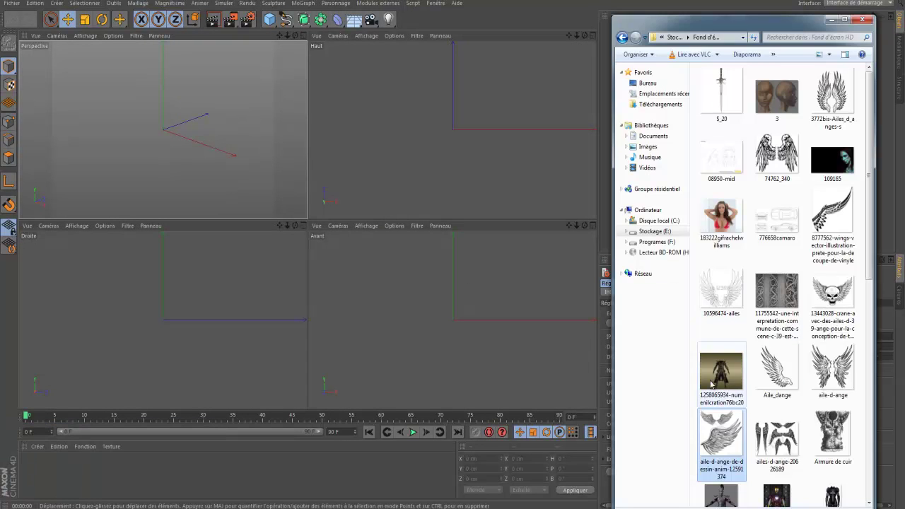
pyautogui.moveTo(781, 378); pyautogui.dragTo(543, 352)
pyautogui.moveTo(450, 328); pyautogui.dragTo(451, 330)
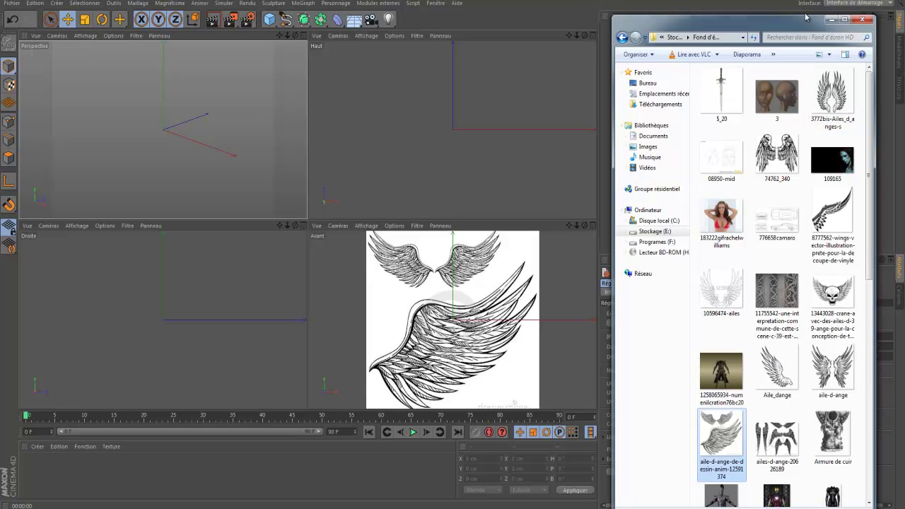
pyautogui.click(833, 22)
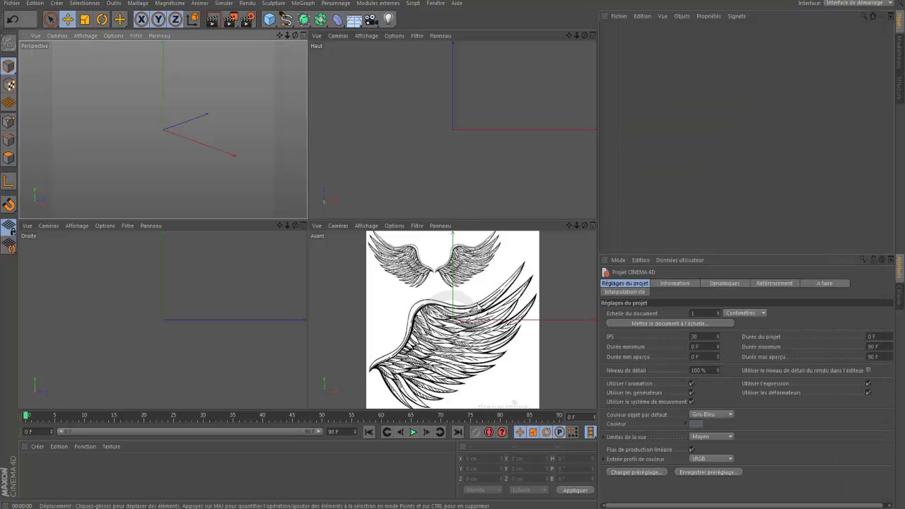
pyautogui.click(593, 225)
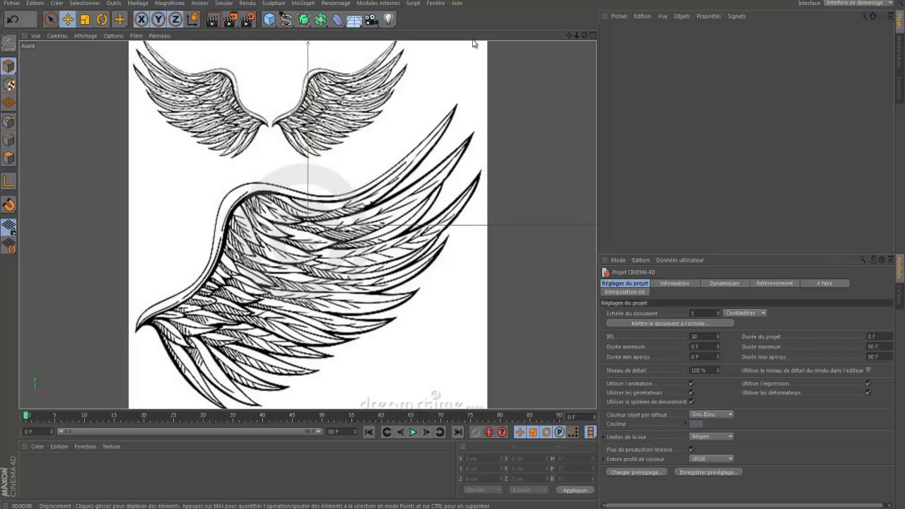
pyautogui.moveTo(567, 36); pyautogui.dragTo(454, 252)
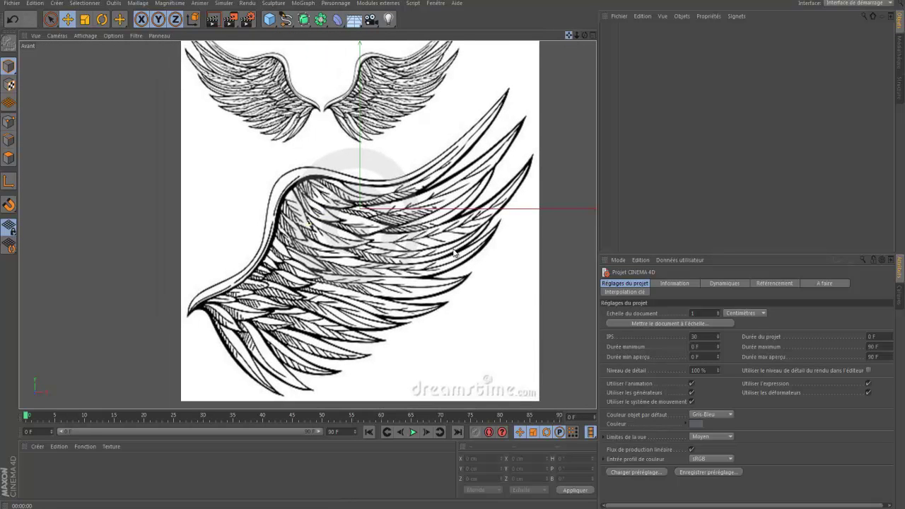
pyautogui.click(286, 19)
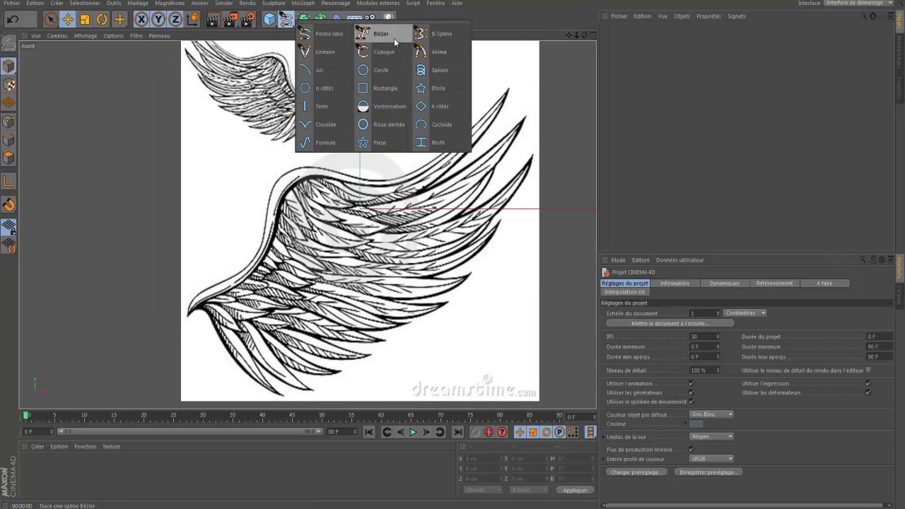
pyautogui.click(438, 35)
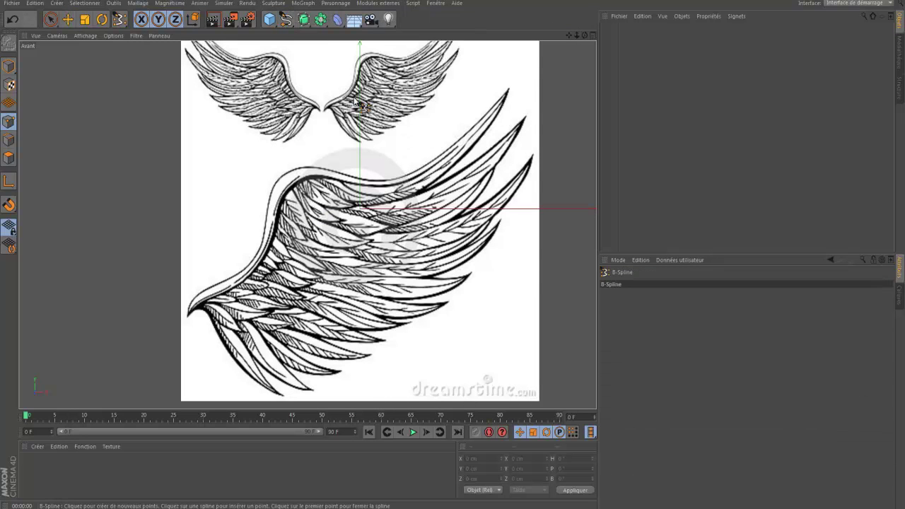
pyautogui.scroll(3, 205, 296)
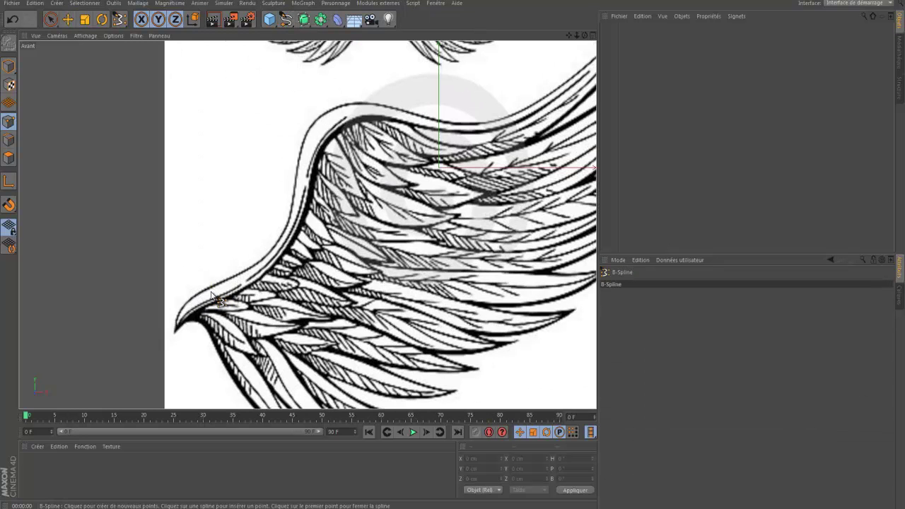
pyautogui.click(176, 324)
pyautogui.moveTo(198, 300); pyautogui.dragTo(244, 282)
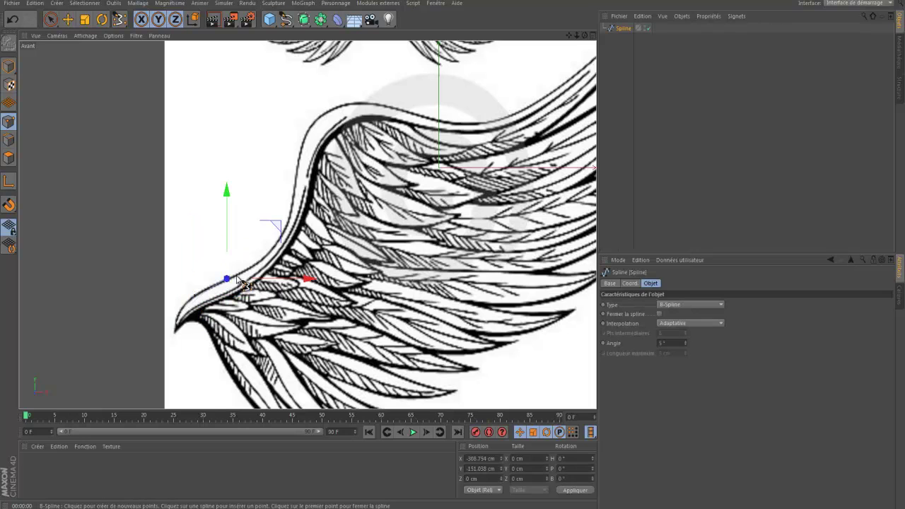
pyautogui.click(14, 20)
pyautogui.click(14, 19)
pyautogui.click(14, 20)
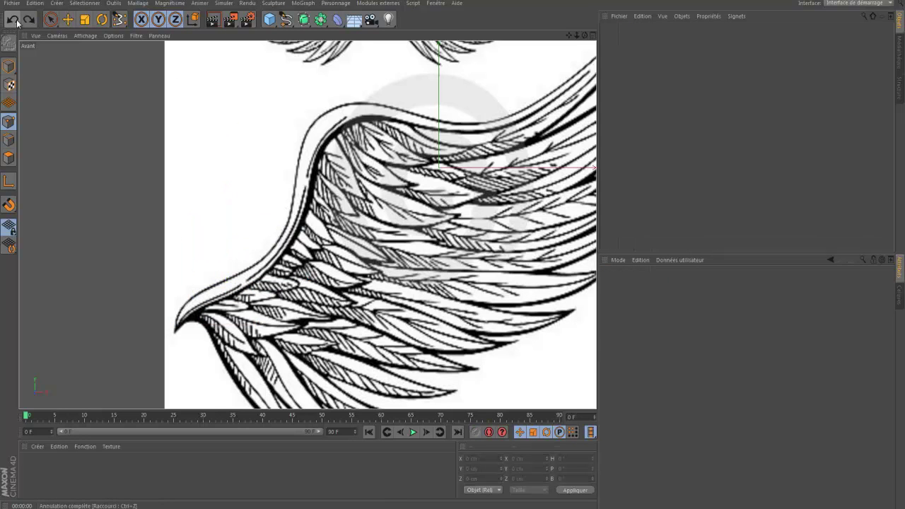
# - Start a Bézier spline at the large wing's pointed base and trace its outer edge up to the upper bend
pyautogui.click(286, 19)
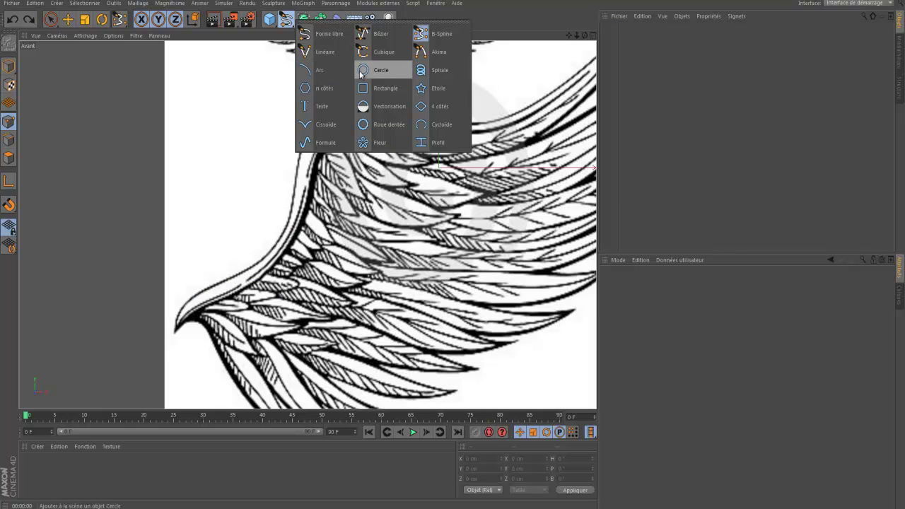
pyautogui.click(377, 36)
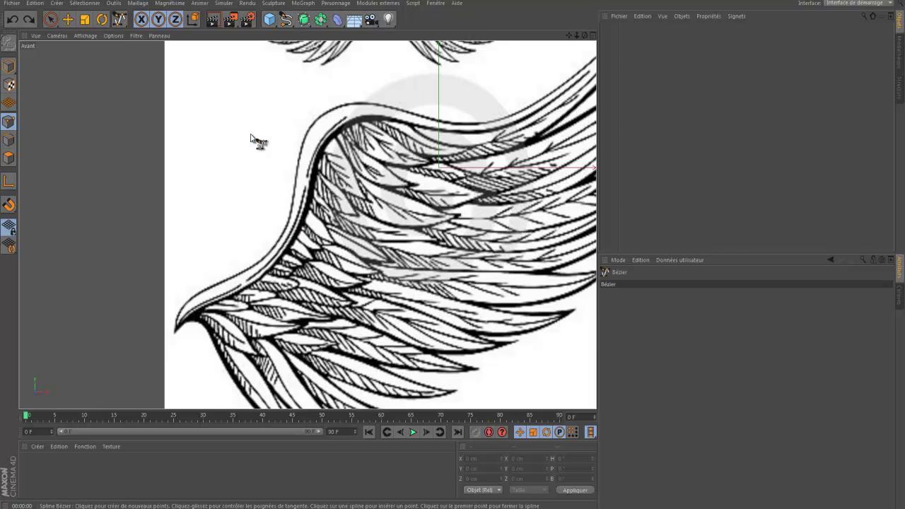
pyautogui.click(177, 323)
pyautogui.moveTo(179, 320); pyautogui.dragTo(309, 142)
pyautogui.moveTo(304, 172); pyautogui.dragTo(335, 102)
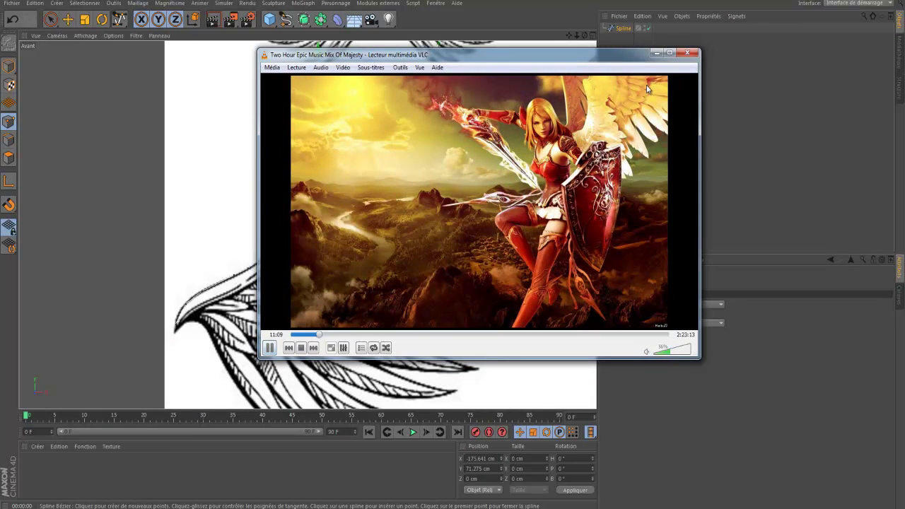
pyautogui.click(656, 55)
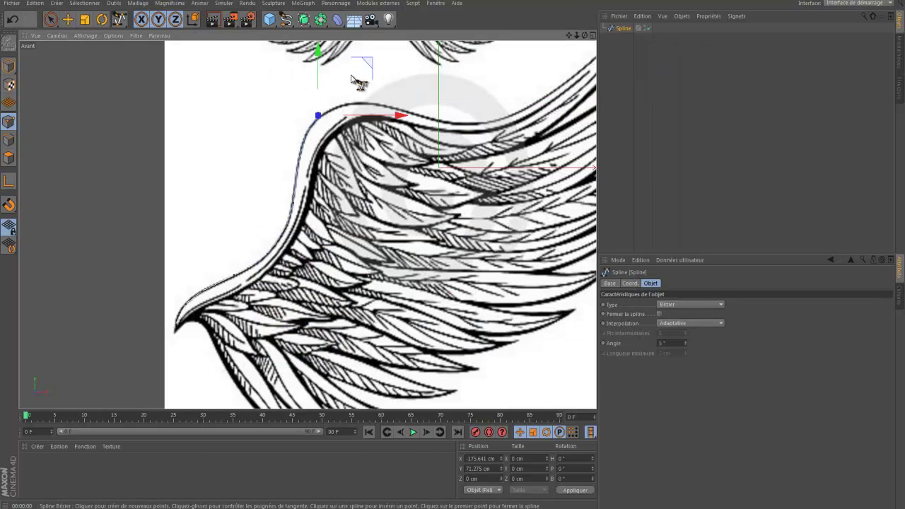
# - Continue the spline over the wing's bend and along its upper edge to the start of the topmost feather
pyautogui.moveTo(334, 113); pyautogui.dragTo(440, 121)
pyautogui.click(380, 105)
pyautogui.click(449, 122)
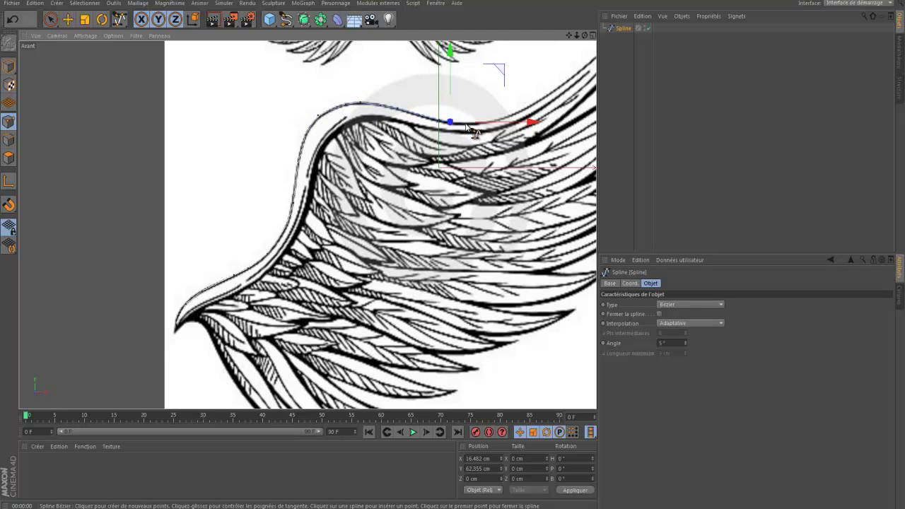
pyautogui.moveTo(569, 35); pyautogui.dragTo(440, 258)
pyautogui.click(374, 169)
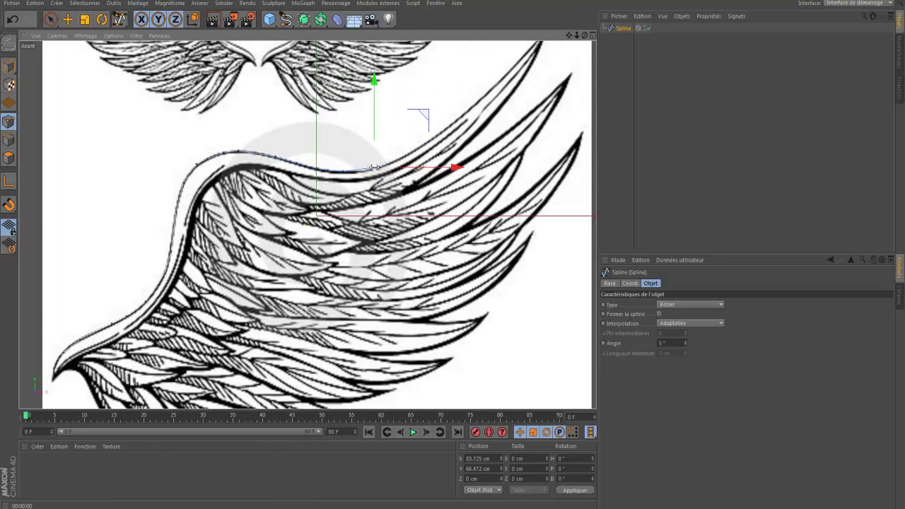
pyautogui.click(391, 161)
pyautogui.click(417, 148)
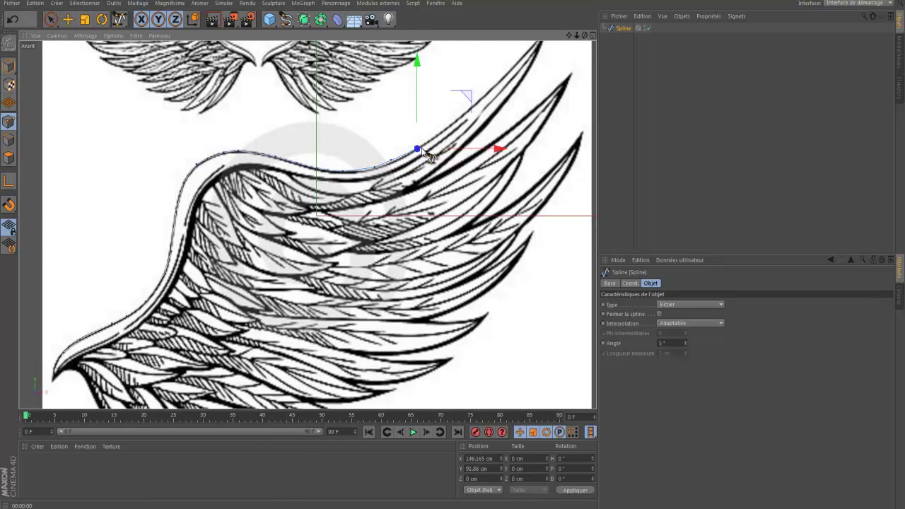
pyautogui.click(438, 132)
pyautogui.click(455, 117)
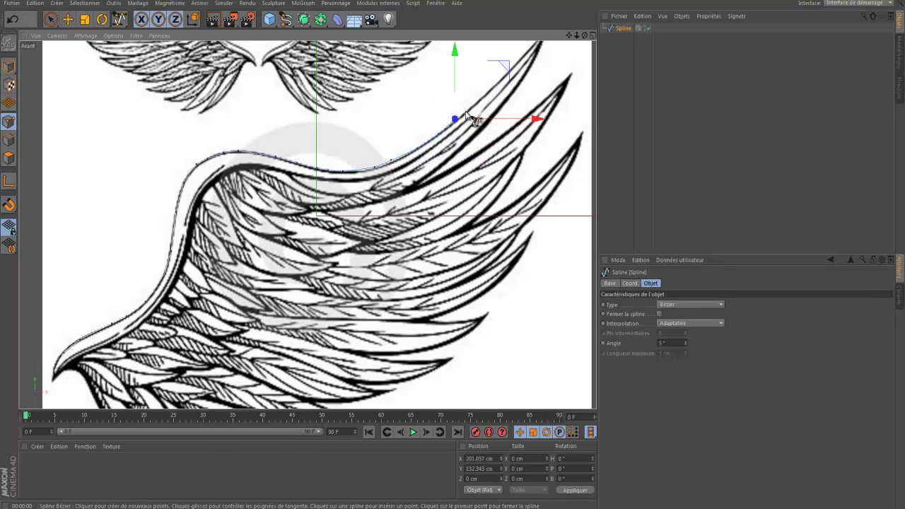
pyautogui.click(478, 101)
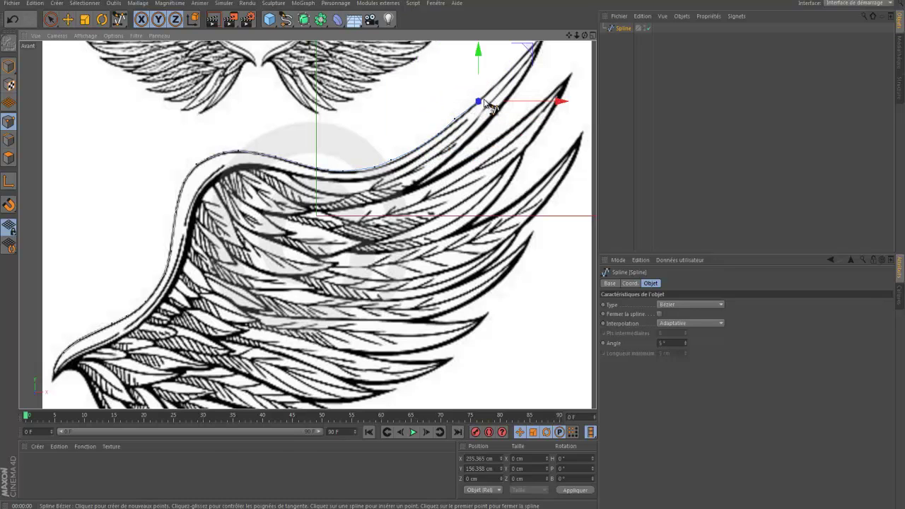
pyautogui.click(14, 20)
pyautogui.click(14, 20)
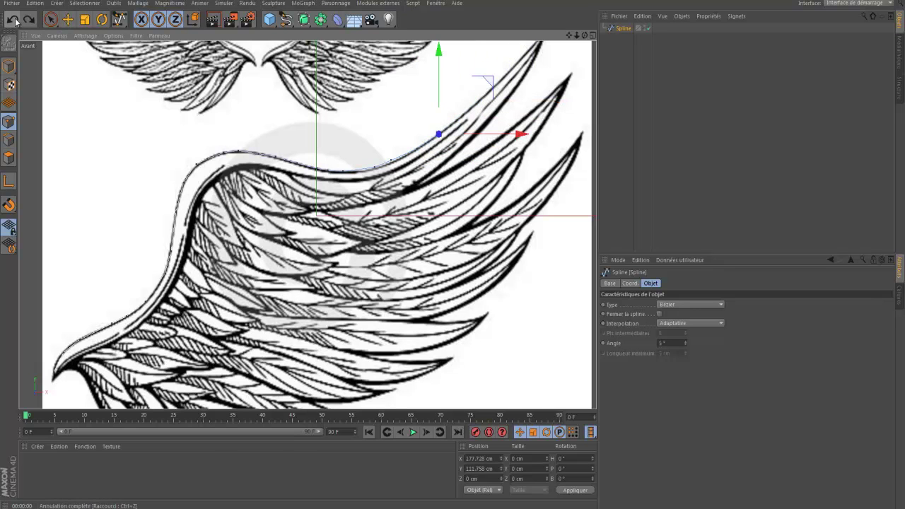
# - Trace the upper edge of the topmost feather with spline points up to its pointed tip
pyautogui.click(453, 120)
pyautogui.click(466, 111)
pyautogui.click(487, 92)
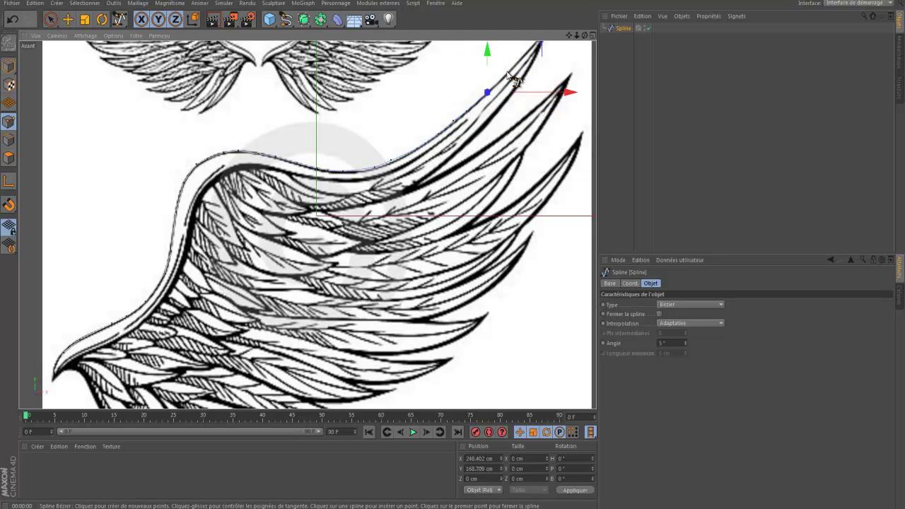
pyautogui.click(510, 71)
pyautogui.moveTo(571, 37); pyautogui.dragTo(525, 91)
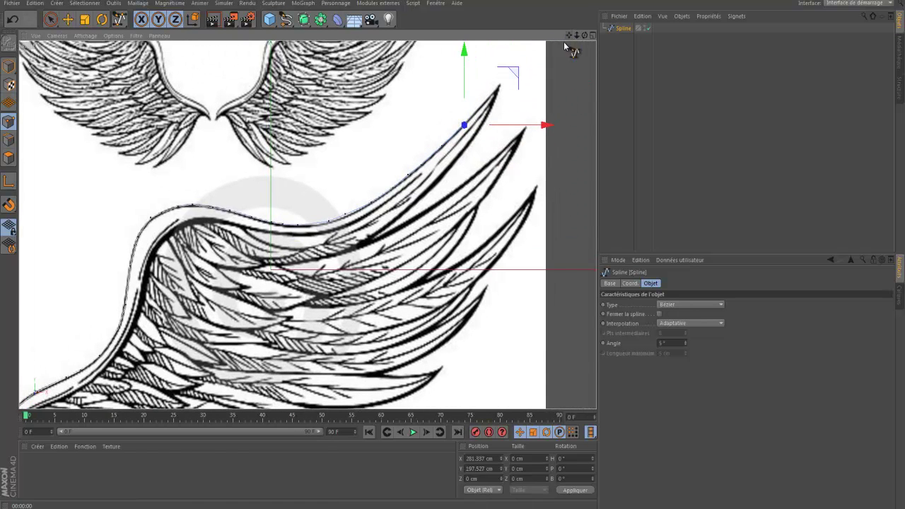
pyautogui.click(476, 111)
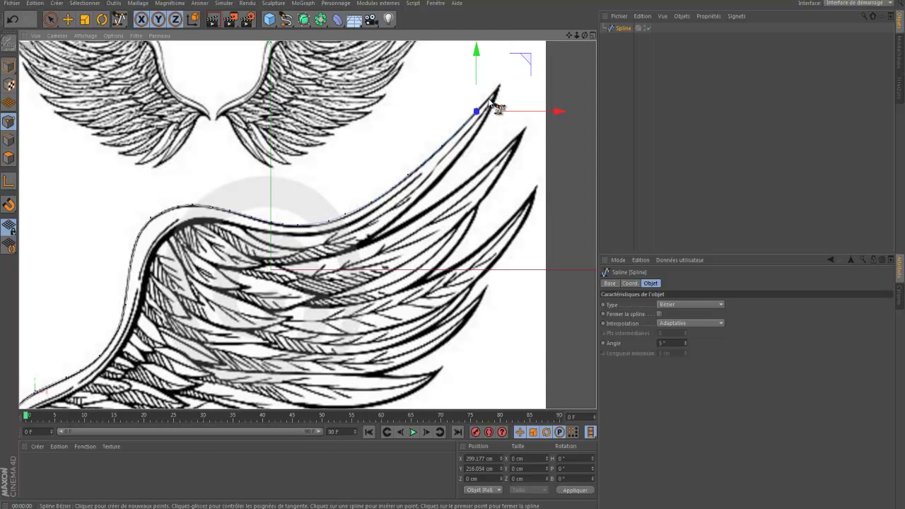
pyautogui.click(487, 99)
pyautogui.click(496, 88)
pyautogui.click(501, 83)
pyautogui.click(495, 91)
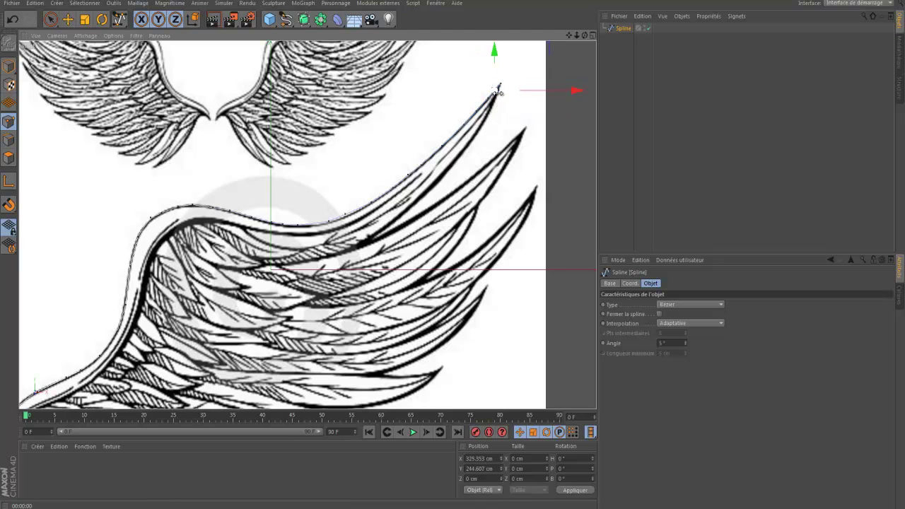
pyautogui.moveTo(495, 91); pyautogui.dragTo(495, 99)
pyautogui.click(12, 20)
pyautogui.click(12, 20)
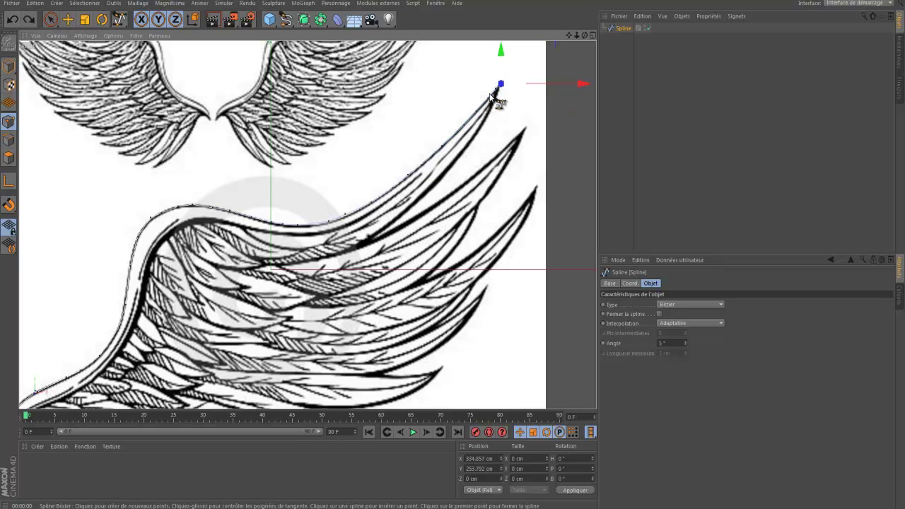
# - Trace the outer feather contours from the topmost feather's tip down to the lower feathers, undoing a misplaced point on the way
pyautogui.moveTo(496, 98); pyautogui.dragTo(391, 374)
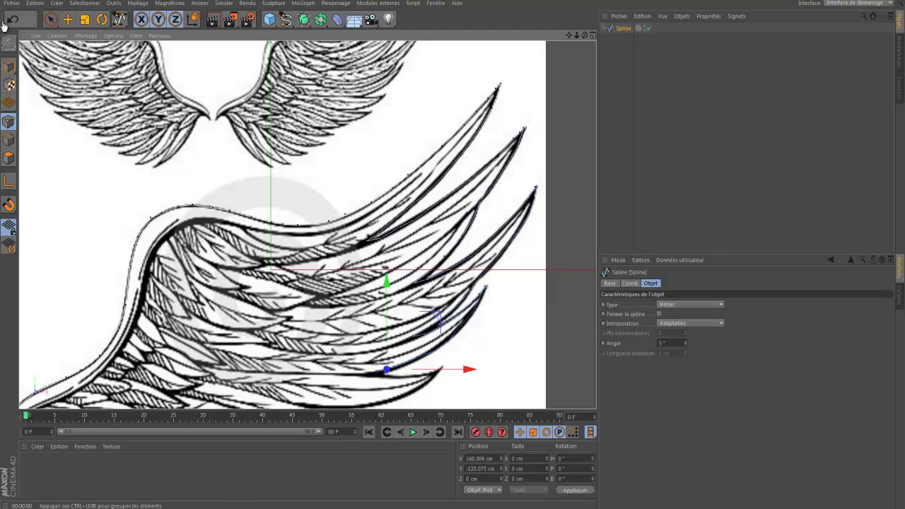
pyautogui.hotkey('ctrl', 'z')
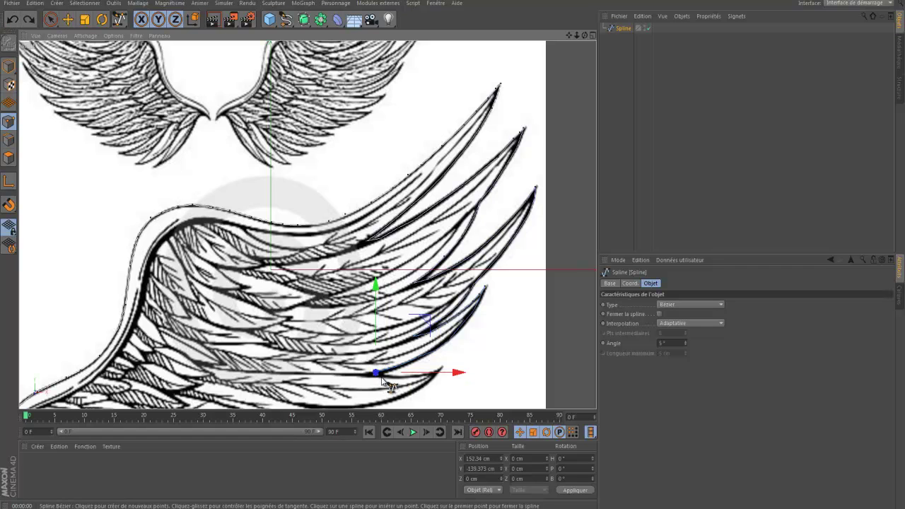
pyautogui.moveTo(383, 380); pyautogui.dragTo(397, 398)
pyautogui.keyDown('alt'); pyautogui.moveTo(530, 80); pyautogui.dragTo(566, 75, button='middle'); pyautogui.keyUp('alt')
pyautogui.moveTo(452, 291); pyautogui.dragTo(473, 301)
pyautogui.moveTo(480, 298); pyautogui.dragTo(439, 341)
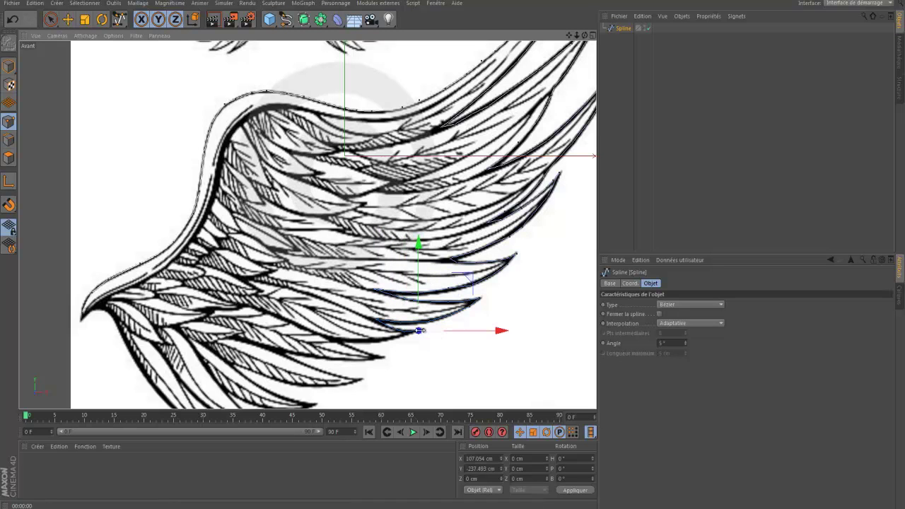
# - Trace the remaining lower feathers back to the wing's pointed base and close the spline, ending with the Move tool
pyautogui.click(50, 19)
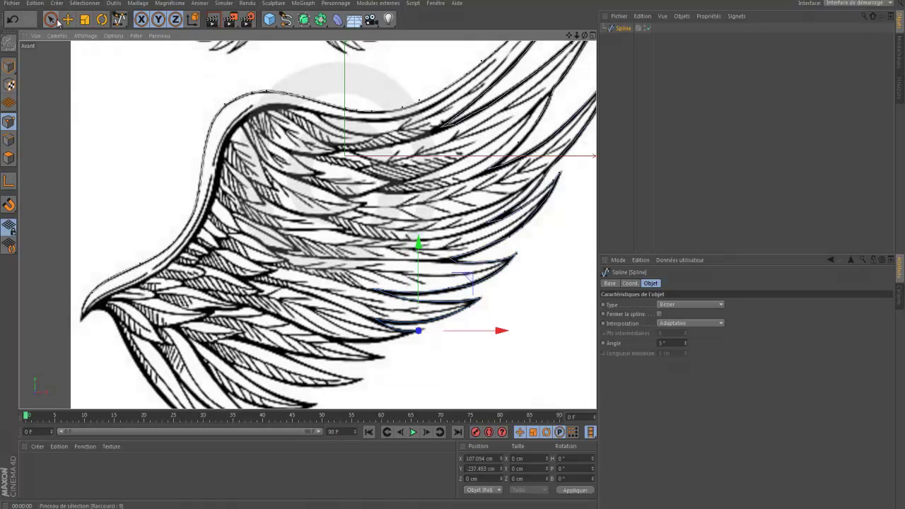
pyautogui.moveTo(404, 339); pyautogui.dragTo(317, 406)
pyautogui.moveTo(570, 35); pyautogui.dragTo(410, 220)
pyautogui.moveTo(334, 313); pyautogui.dragTo(186, 260)
pyautogui.moveTo(220, 308); pyautogui.dragTo(109, 215)
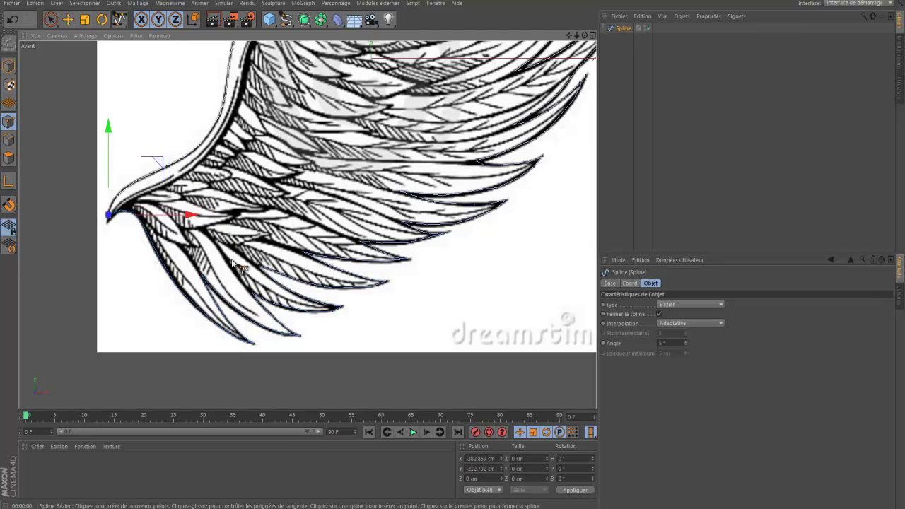
pyautogui.press('e')
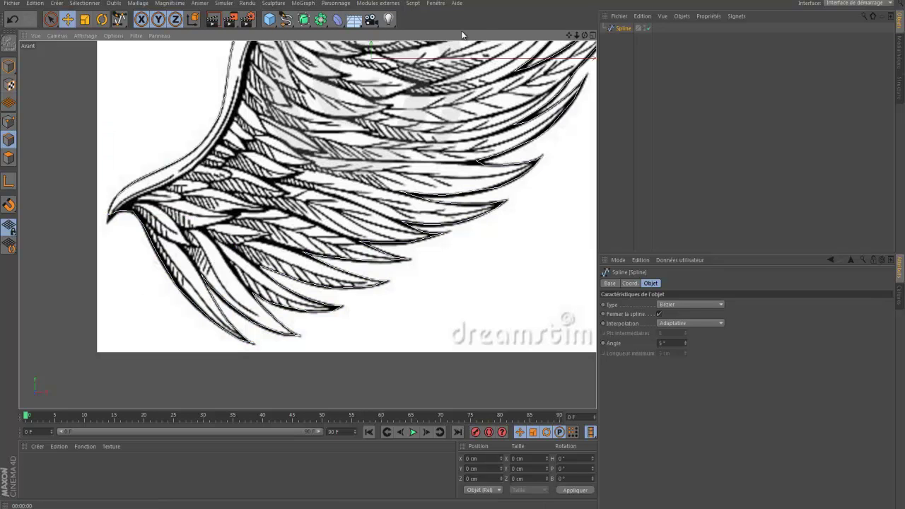
# - In the perspective view, add an Extrusion object and make the wing spline its child
pyautogui.click(592, 34)
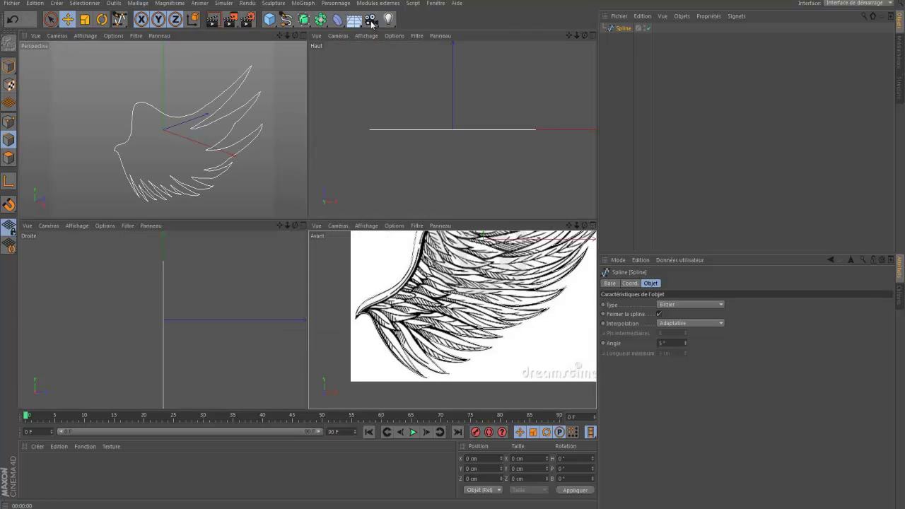
pyautogui.click(302, 34)
pyautogui.keyDown('alt'); pyautogui.moveTo(456, 249); pyautogui.dragTo(355, 151); pyautogui.keyUp('alt')
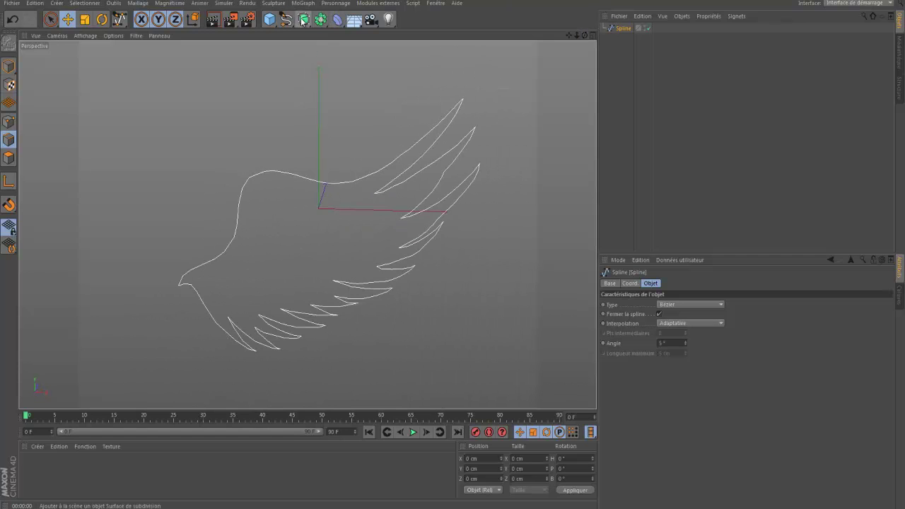
pyautogui.moveTo(305, 23); pyautogui.dragTo(415, 32)
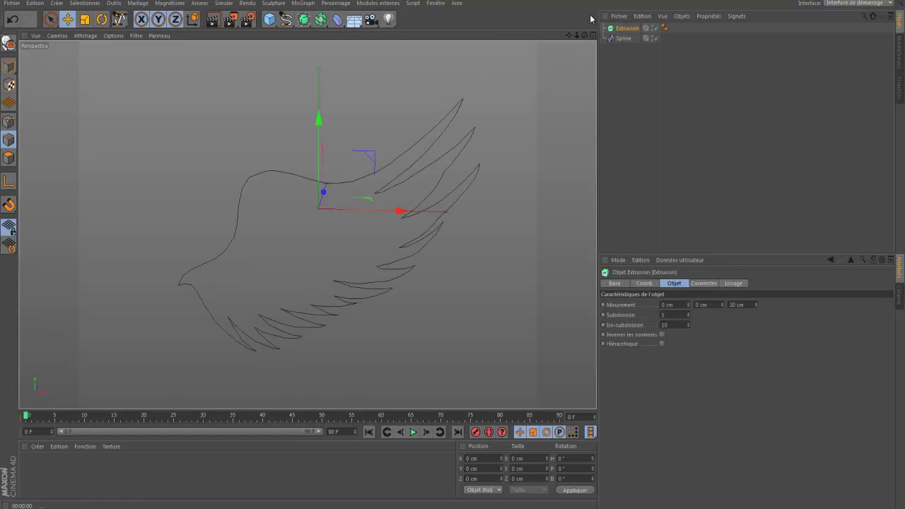
pyautogui.hotkey('ctrl', 'z')
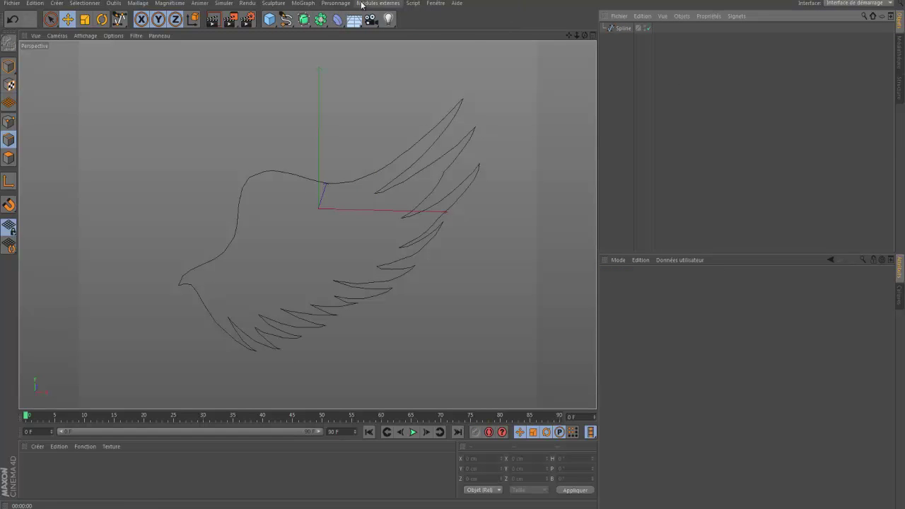
pyautogui.moveTo(304, 20); pyautogui.dragTo(424, 33)
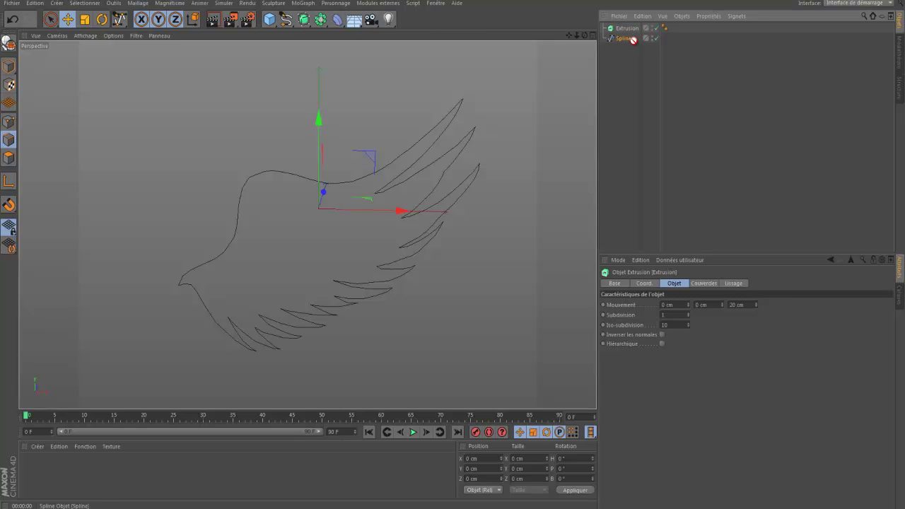
pyautogui.moveTo(630, 30); pyautogui.dragTo(453, 253)
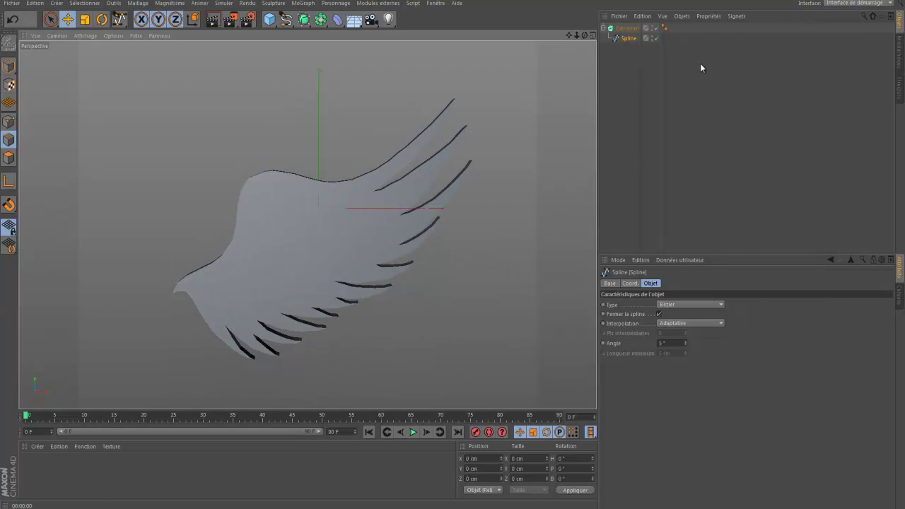
# - Set the wing extrusion's depth along Z to 14 cm
pyautogui.click(627, 29)
pyautogui.keyDown('alt'); pyautogui.moveTo(456, 249); pyautogui.dragTo(452, 246); pyautogui.keyUp('alt')
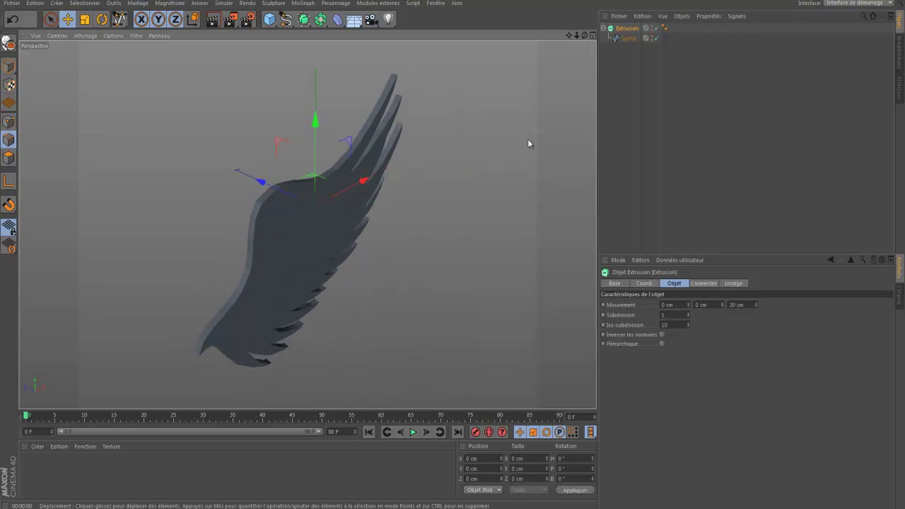
pyautogui.click(743, 308)
pyautogui.write('22')
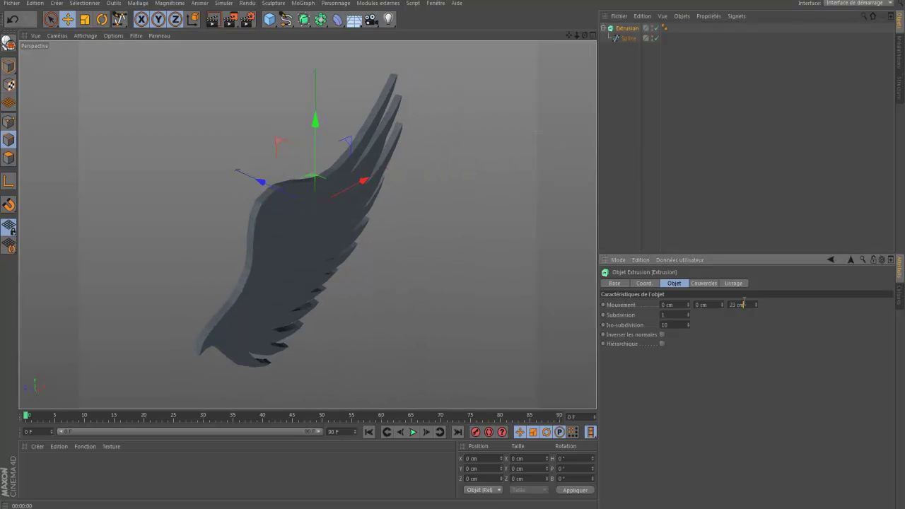
pyautogui.moveTo(743, 304)
pyautogui.mouseDown()
pyautogui.moveTo(753, 294)
pyautogui.moveTo(754, 333)
pyautogui.moveTo(754, 302)
pyautogui.mouseUp()
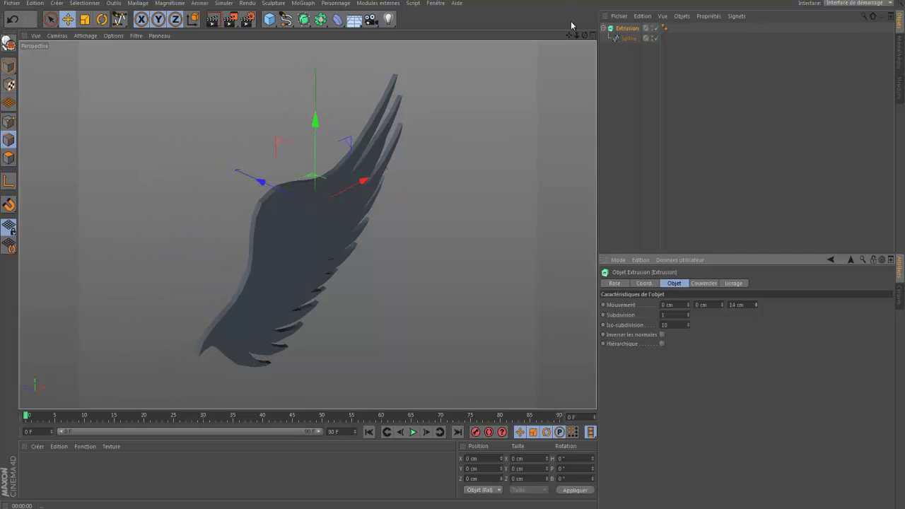
# - Add a Subdivision Surface object and nest the wing extrusion under it
pyautogui.moveTo(583, 36); pyautogui.dragTo(386, 93)
pyautogui.click(303, 19)
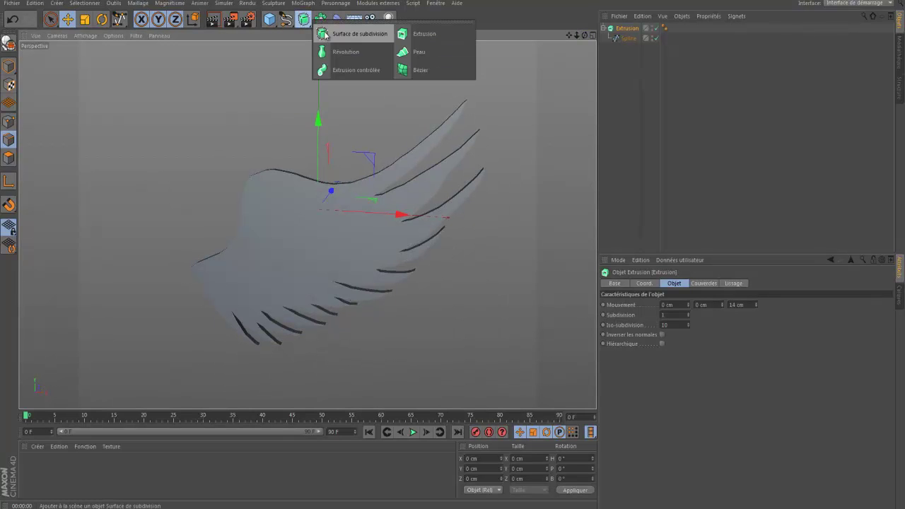
pyautogui.click(367, 38)
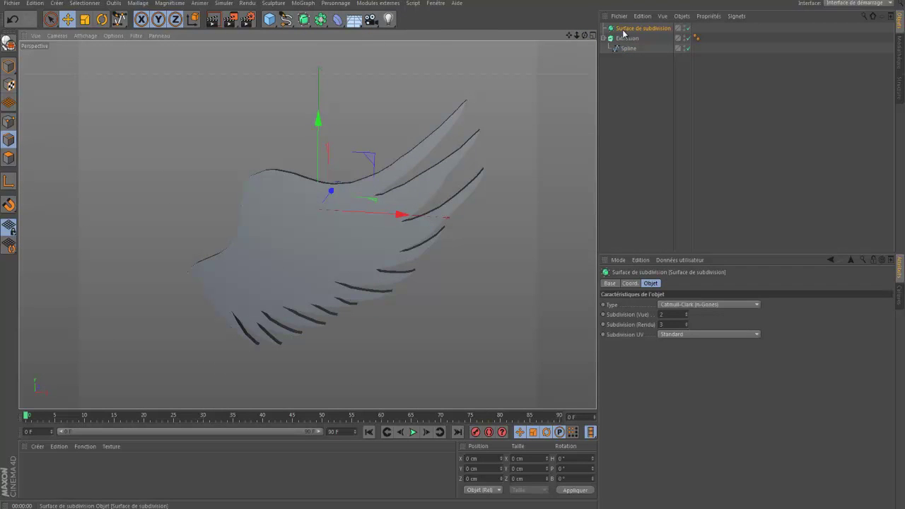
pyautogui.moveTo(622, 39); pyautogui.dragTo(625, 38)
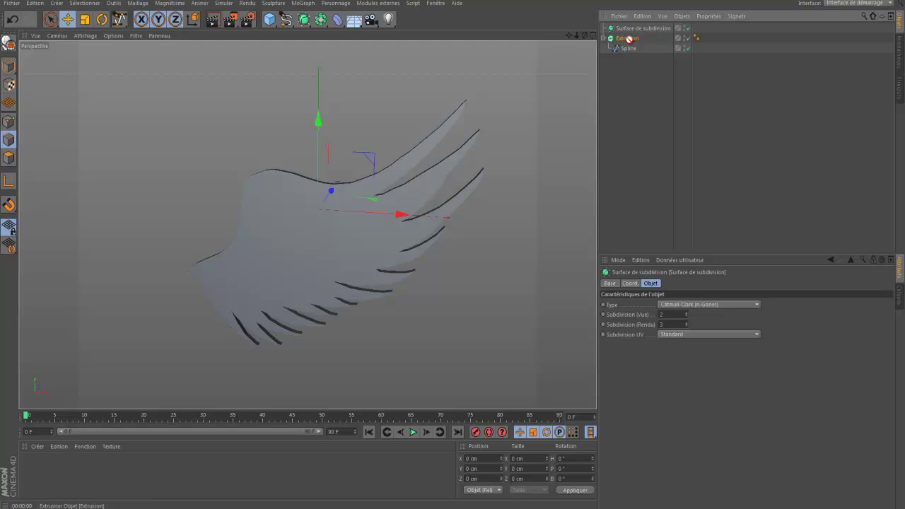
pyautogui.moveTo(636, 31); pyautogui.dragTo(636, 30)
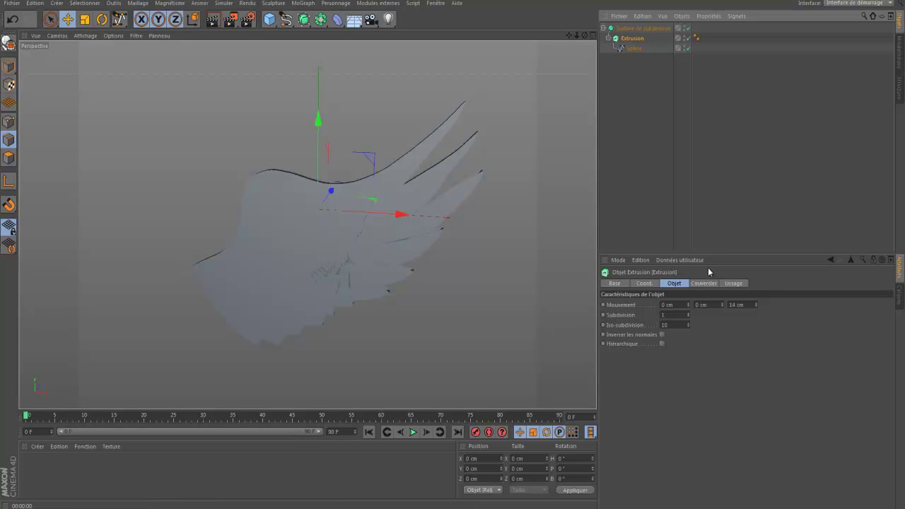
# - Change the wing's subdivision surface type to Catmull-Clark
pyautogui.click(639, 28)
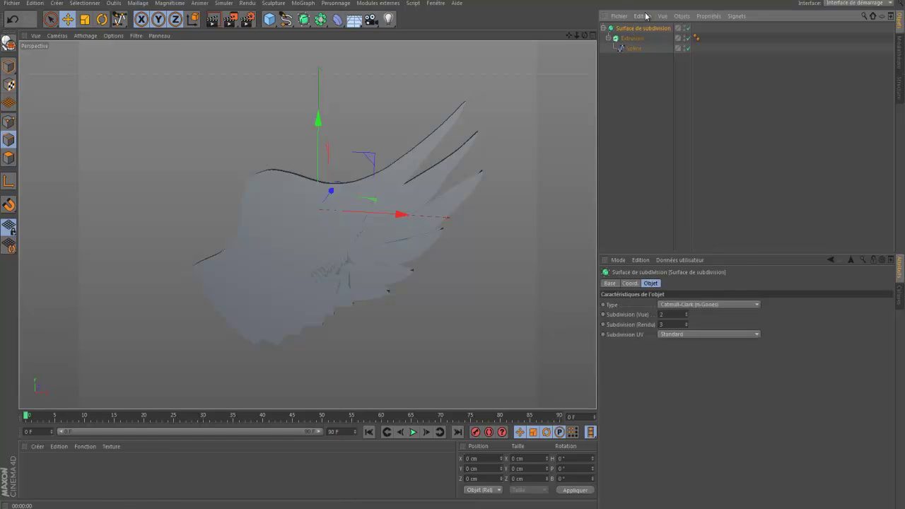
pyautogui.click(689, 305)
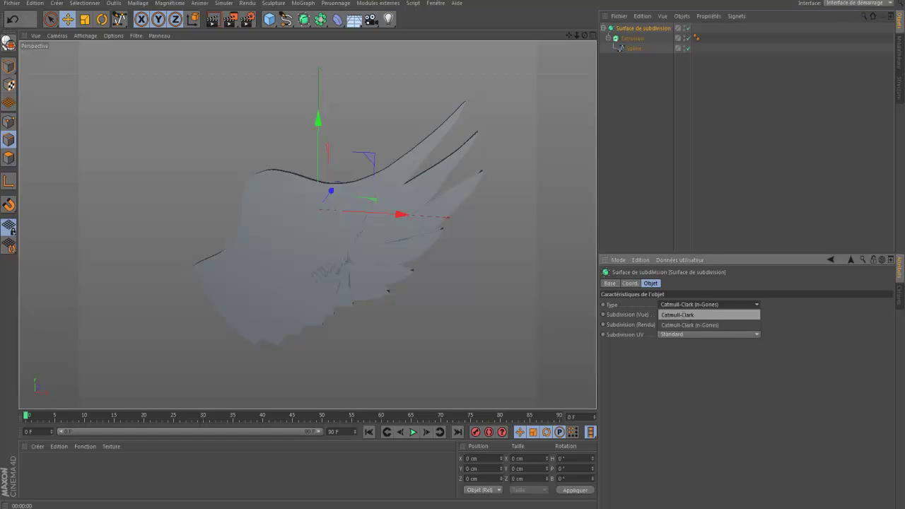
pyautogui.click(683, 315)
pyautogui.keyDown('alt'); pyautogui.moveTo(444, 249); pyautogui.dragTo(502, 129); pyautogui.keyUp('alt')
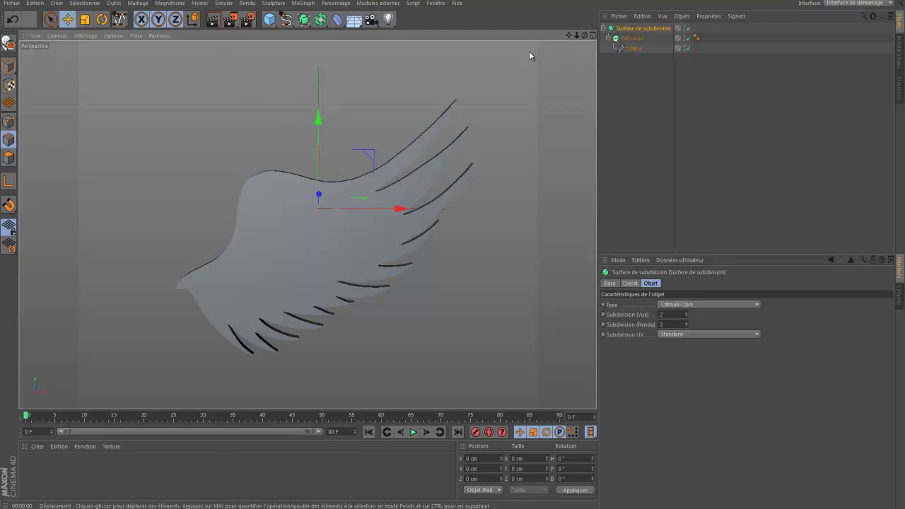
# - Mirror the wing with a Symmetry object and shift the original along X until the two wings meet at the centre
pyautogui.click(319, 22)
pyautogui.click(428, 69)
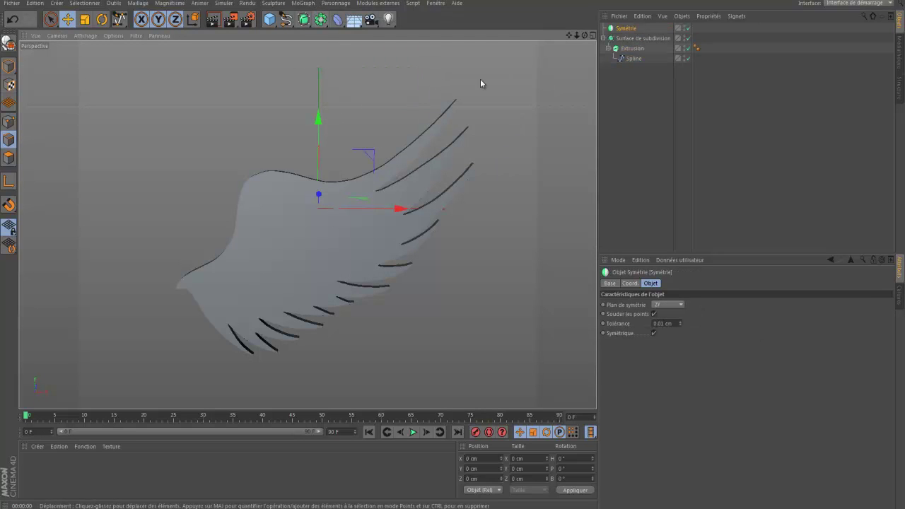
pyautogui.moveTo(626, 39)
pyautogui.mouseDown()
pyautogui.moveTo(641, 36)
pyautogui.moveTo(626, 29)
pyautogui.mouseUp()
pyautogui.moveTo(397, 208); pyautogui.dragTo(516, 154)
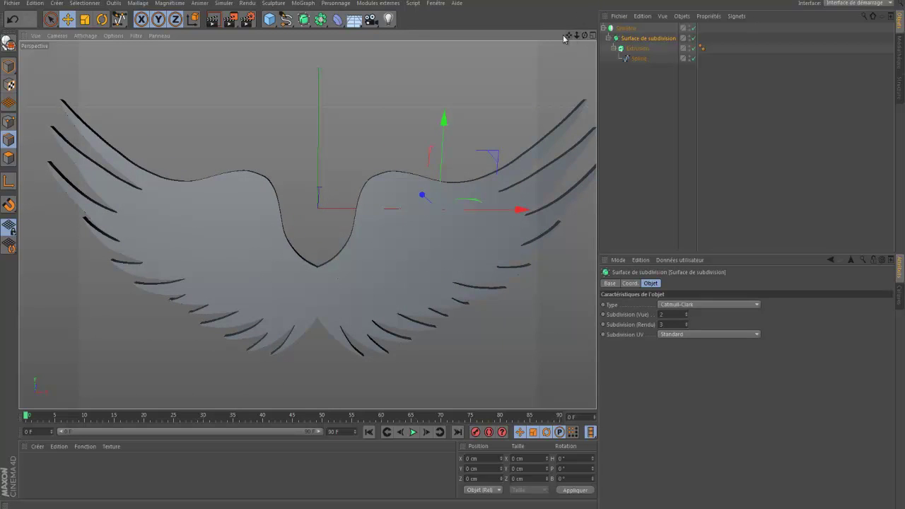
# - Add a Floor object and lower it along Y to the bottom of the wings
pyautogui.moveTo(570, 37); pyautogui.dragTo(485, 107)
pyautogui.moveTo(569, 34); pyautogui.dragTo(549, 37)
pyautogui.click(354, 20)
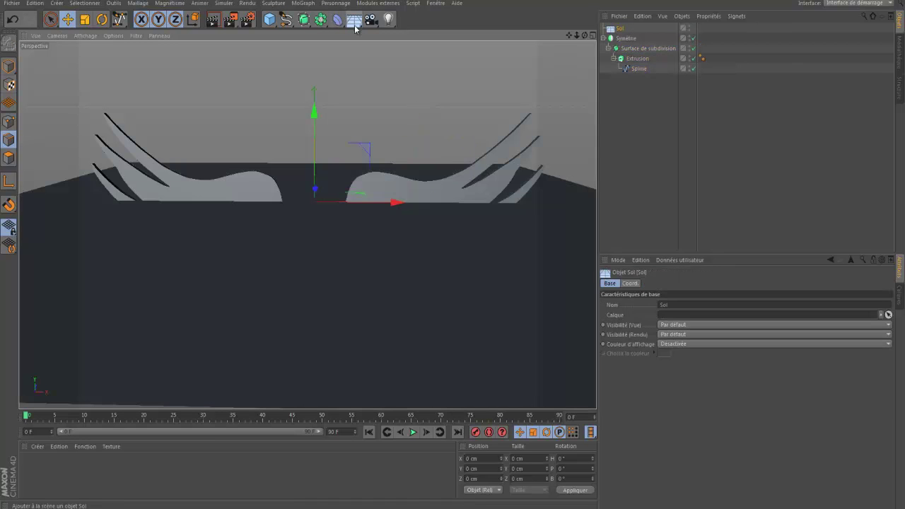
pyautogui.moveTo(314, 110); pyautogui.dragTo(305, 245)
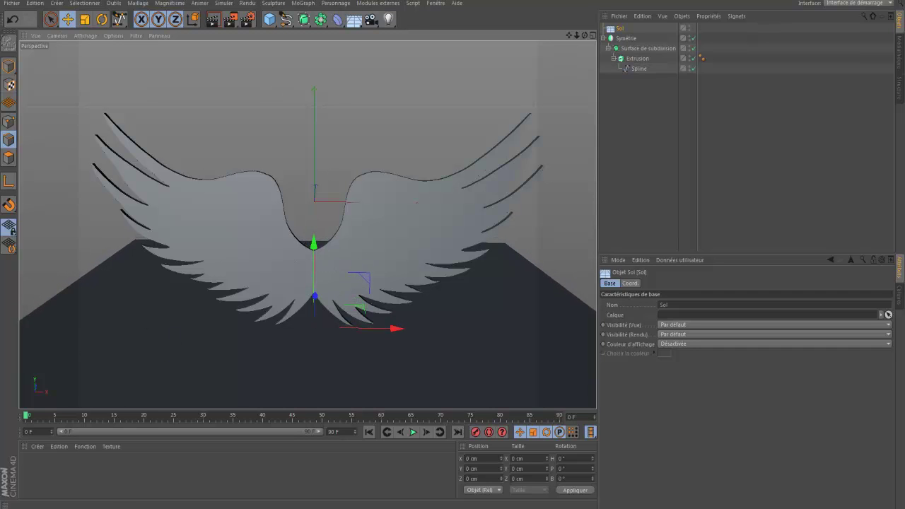
# - Create a new material with specularity turned off and a dark red colour
pyautogui.doubleClick(64, 463)
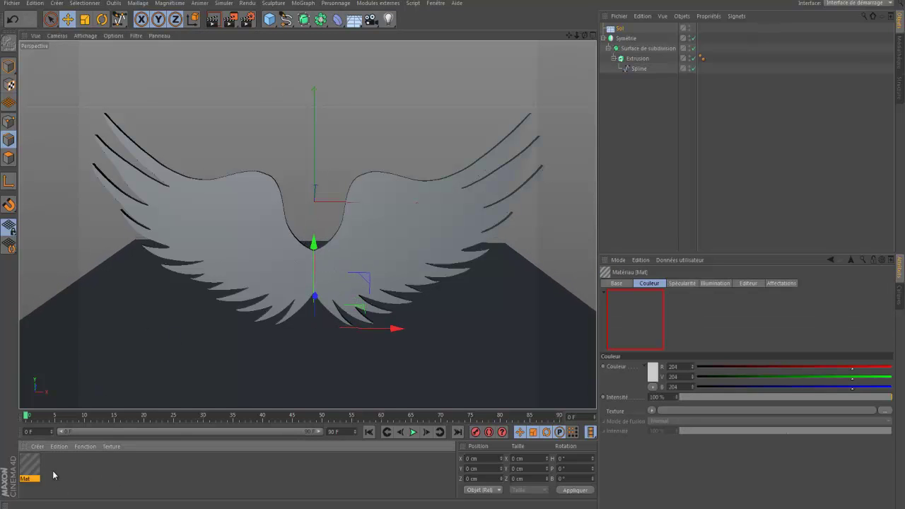
pyautogui.doubleClick(29, 467)
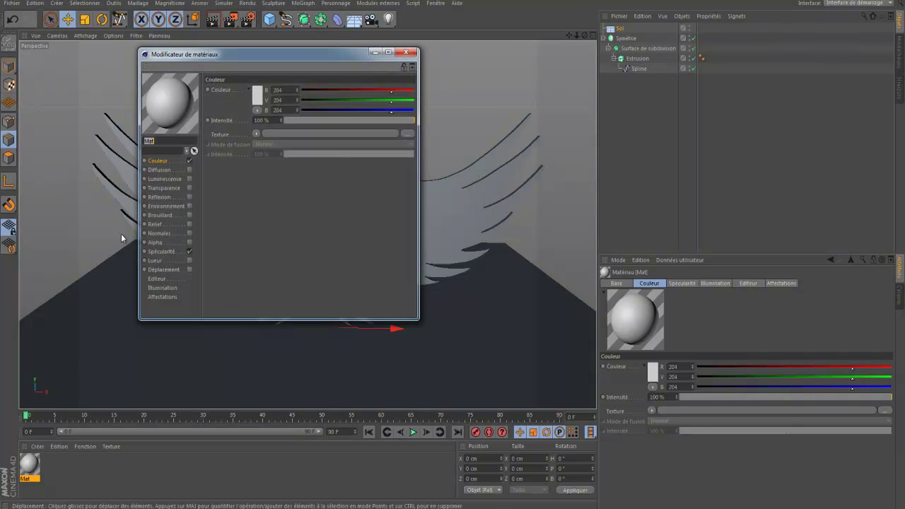
pyautogui.click(190, 251)
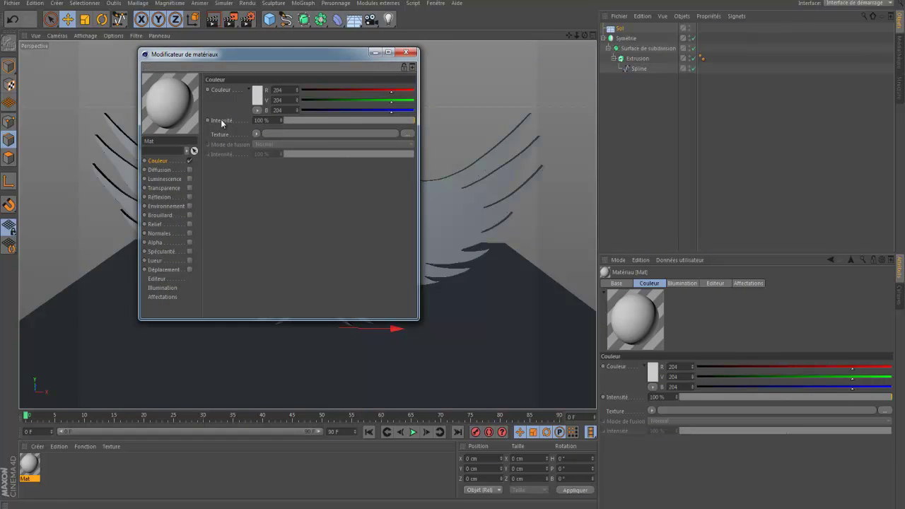
pyautogui.click(257, 95)
pyautogui.moveTo(232, 87); pyautogui.dragTo(297, 84)
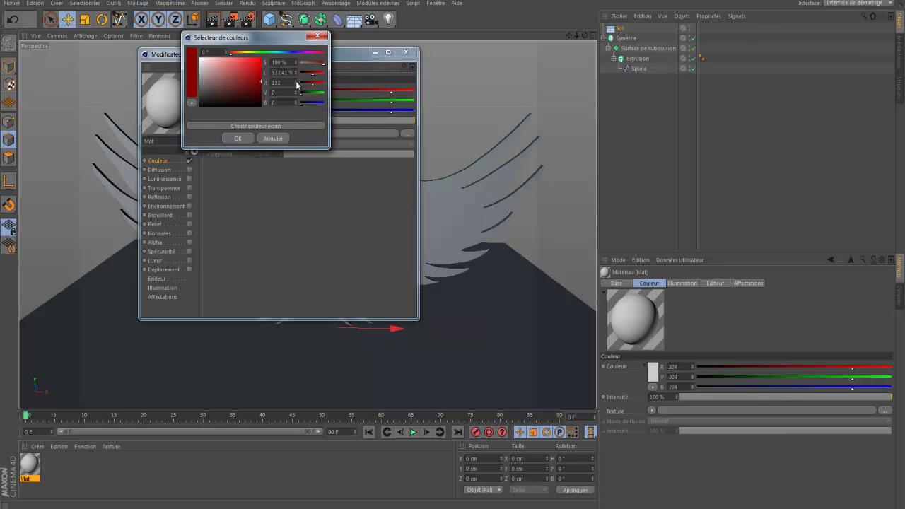
pyautogui.click(237, 139)
# - Enable reflection on the red material at about 17% intensity and apply the material to the Symmetry object
pyautogui.click(158, 197)
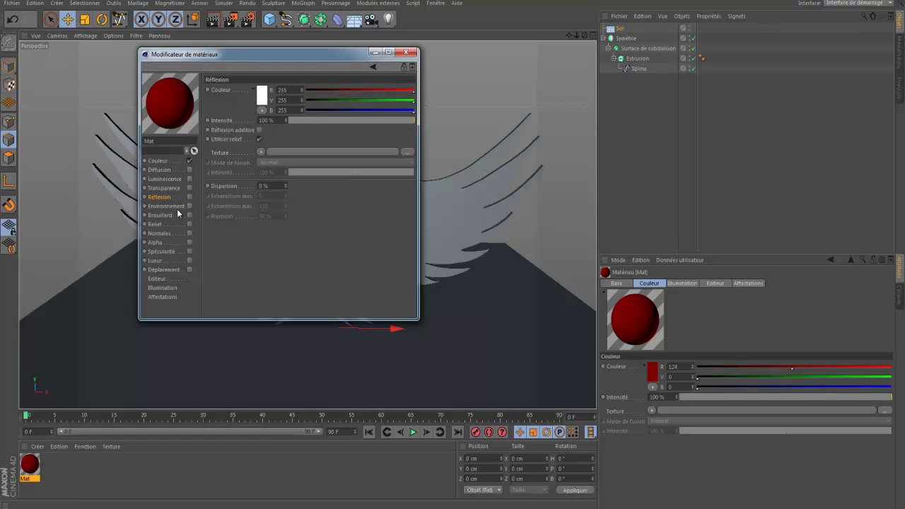
pyautogui.click(190, 197)
pyautogui.moveTo(351, 122); pyautogui.dragTo(311, 121)
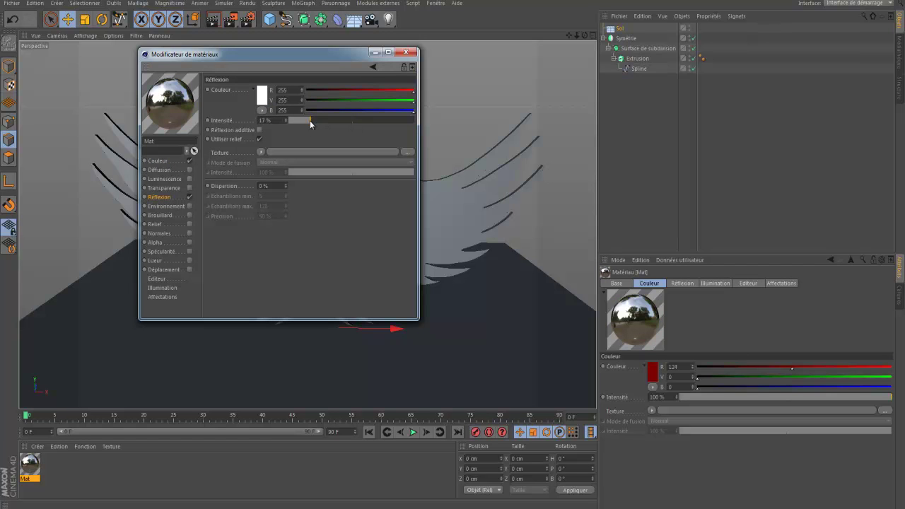
pyautogui.click(407, 54)
pyautogui.moveTo(30, 472); pyautogui.dragTo(627, 40)
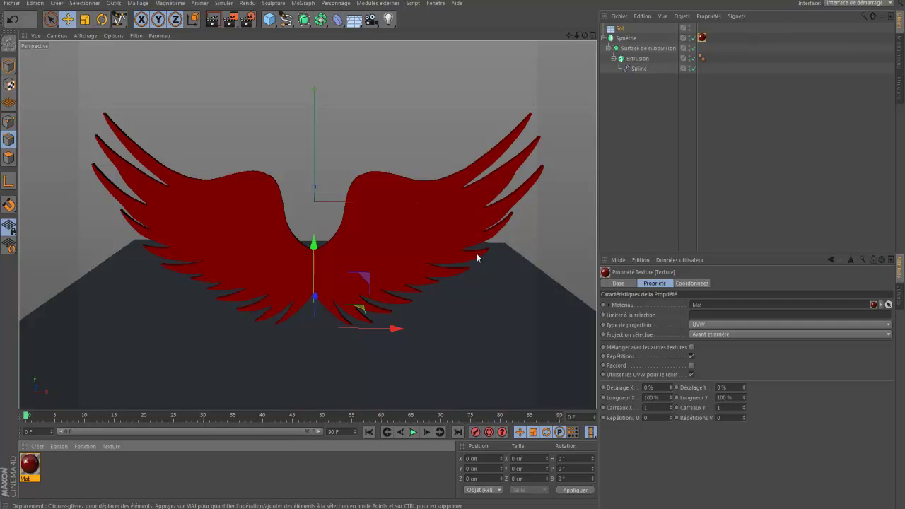
# - Create a second material without specularity and set its colour to a very dark red, RGB 67, 0, 0
pyautogui.doubleClick(177, 467)
pyautogui.doubleClick(32, 466)
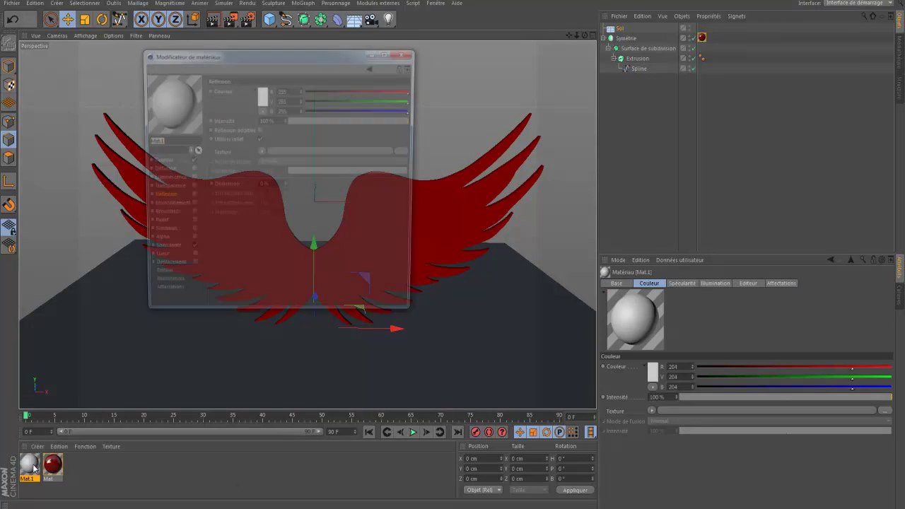
pyautogui.click(158, 161)
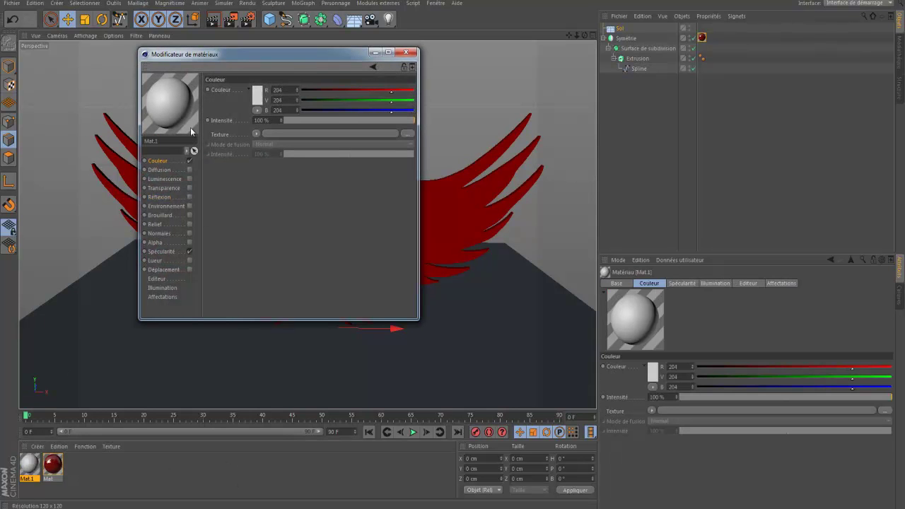
pyautogui.click(189, 251)
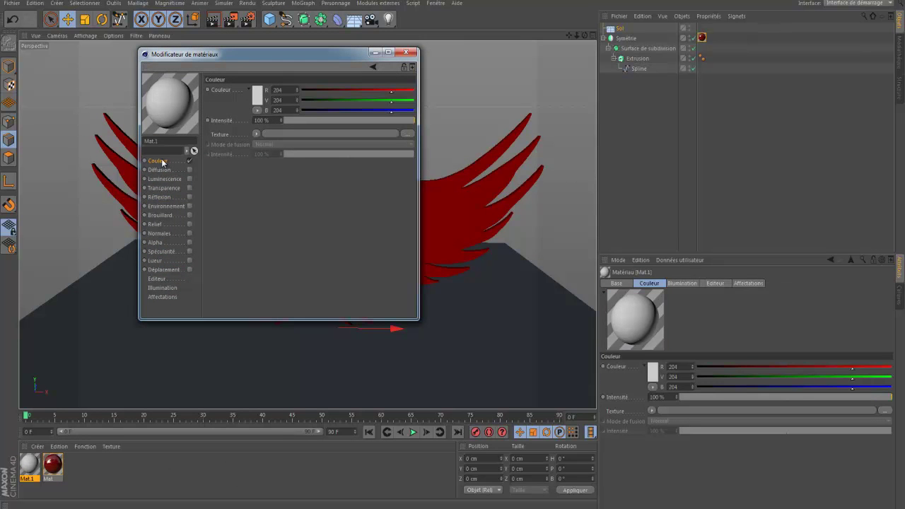
pyautogui.click(259, 97)
pyautogui.moveTo(261, 88); pyautogui.dragTo(271, 95)
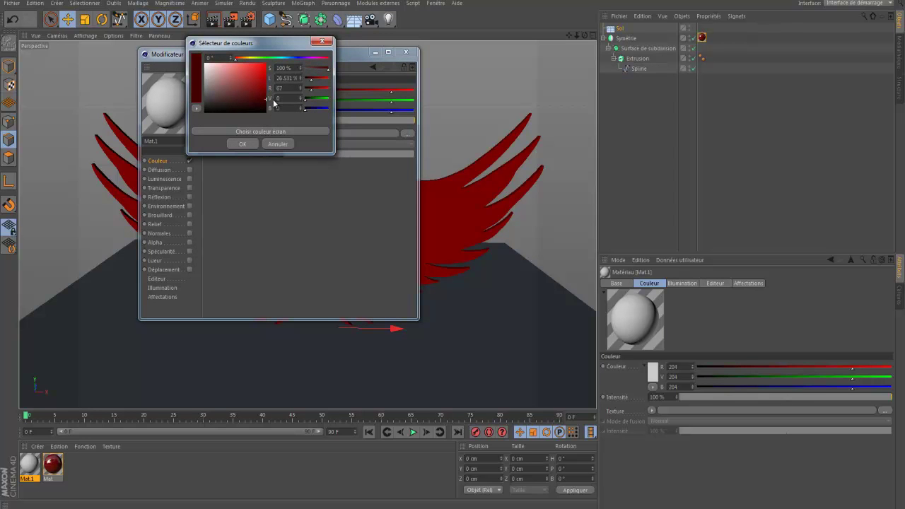
pyautogui.click(242, 145)
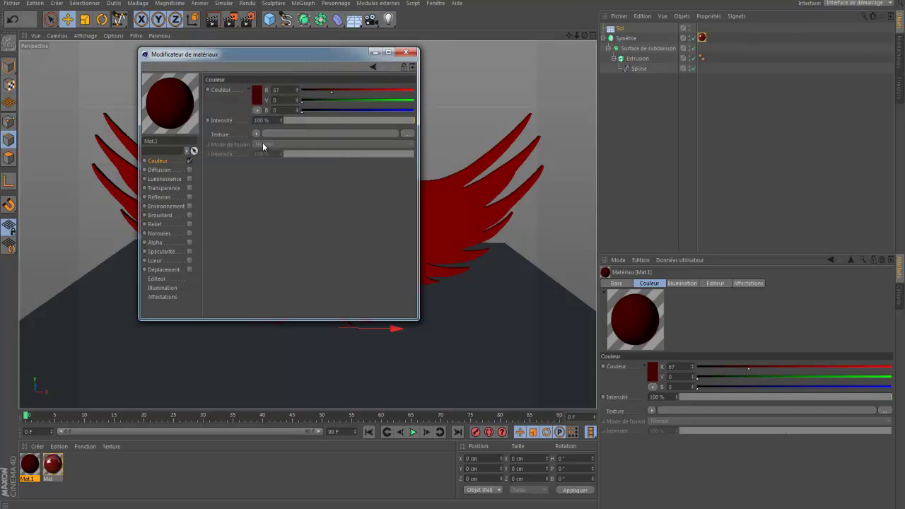
# - Enable reflection on the very dark red material at about 40% intensity and close the material editor
pyautogui.click(167, 197)
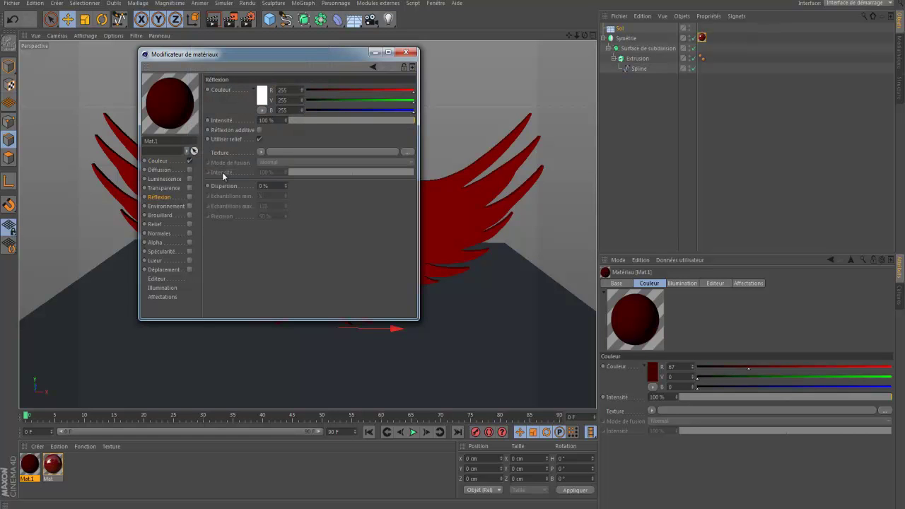
pyautogui.click(188, 197)
pyautogui.moveTo(373, 121); pyautogui.dragTo(334, 120)
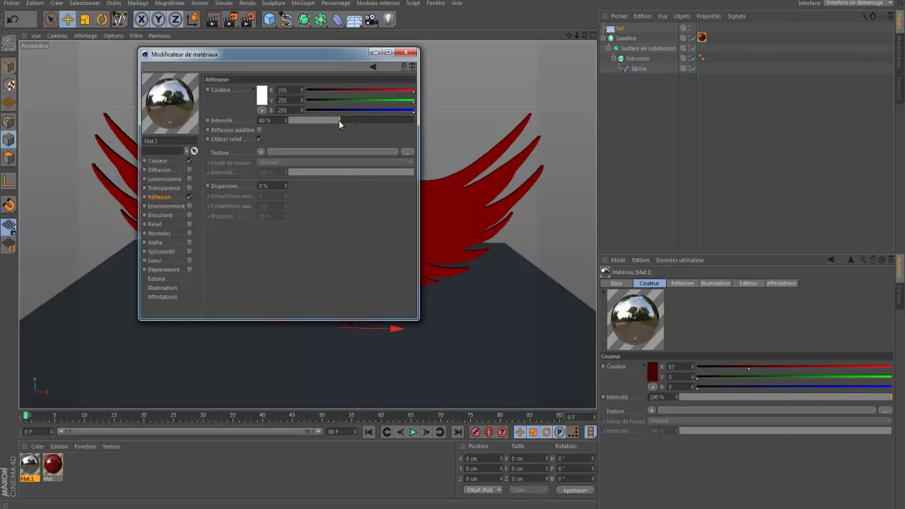
pyautogui.click(402, 53)
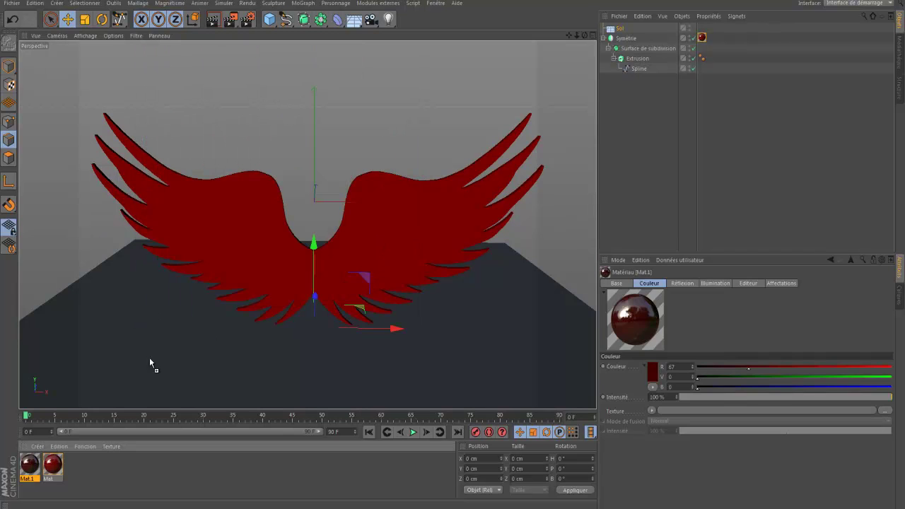
# - Apply the very dark red material to the floor and add a standard light to the scene
pyautogui.moveTo(136, 371); pyautogui.dragTo(198, 354)
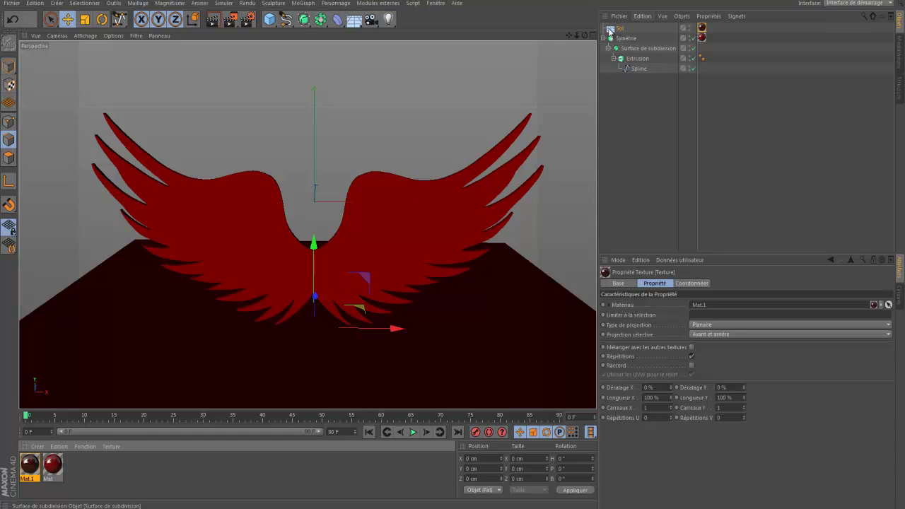
pyautogui.click(389, 20)
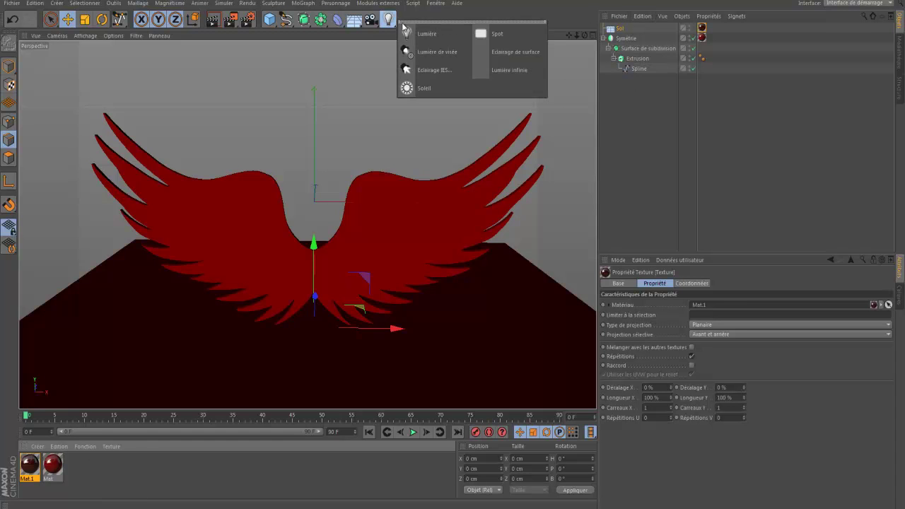
pyautogui.click(426, 34)
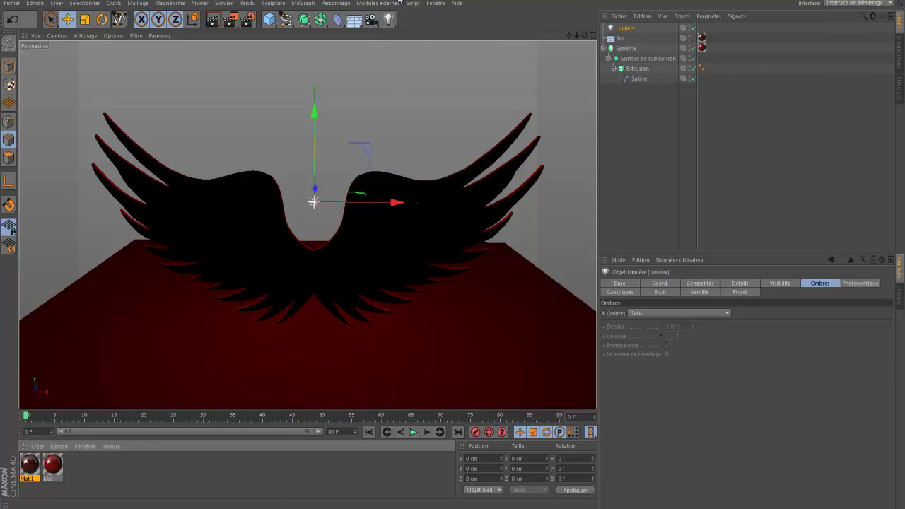
# - Raise the light above the centre of the wings and move it forward in front of them
pyautogui.moveTo(310, 112); pyautogui.dragTo(313, 99)
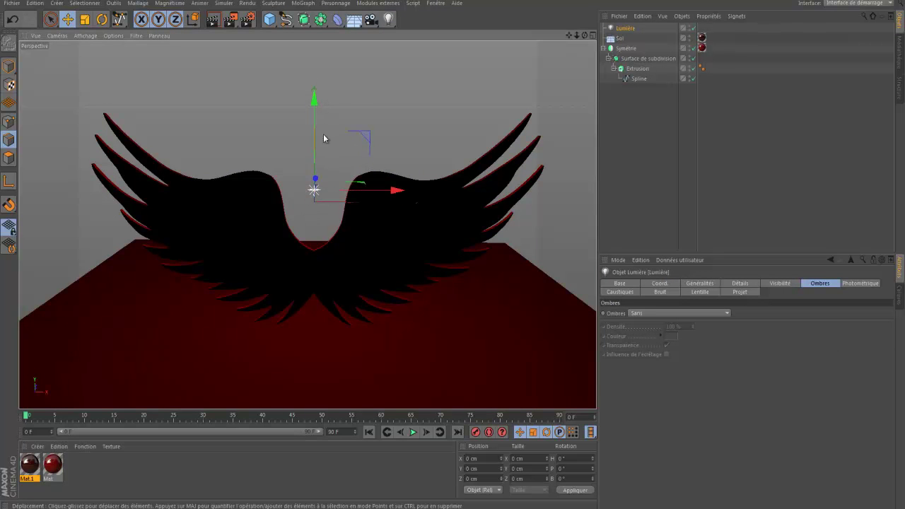
pyautogui.moveTo(313, 181); pyautogui.dragTo(311, 215)
pyautogui.moveTo(583, 34); pyautogui.dragTo(504, 106)
pyautogui.moveTo(551, 156)
pyautogui.mouseDown()
pyautogui.moveTo(452, 246)
pyautogui.moveTo(452, 259)
pyautogui.moveTo(553, 173)
pyautogui.mouseUp()
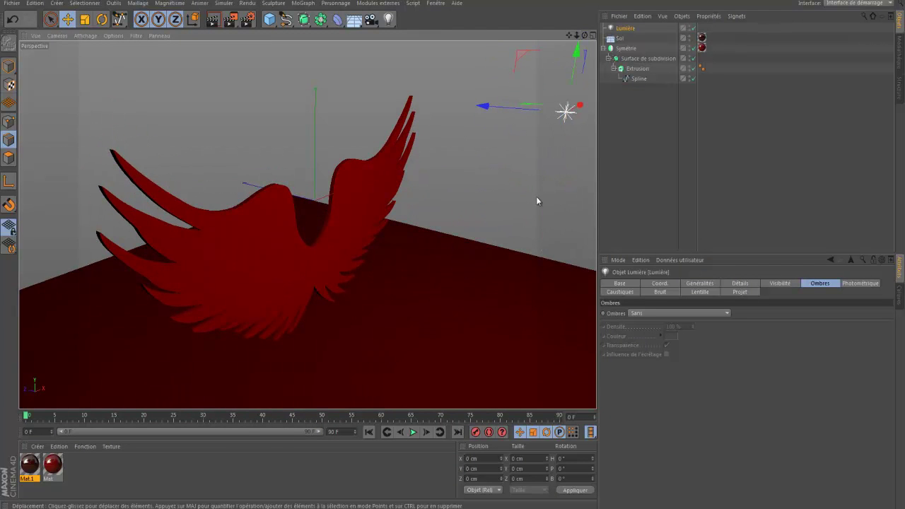
pyautogui.moveTo(498, 114); pyautogui.dragTo(425, 109)
pyautogui.moveTo(584, 35); pyautogui.dragTo(453, 252)
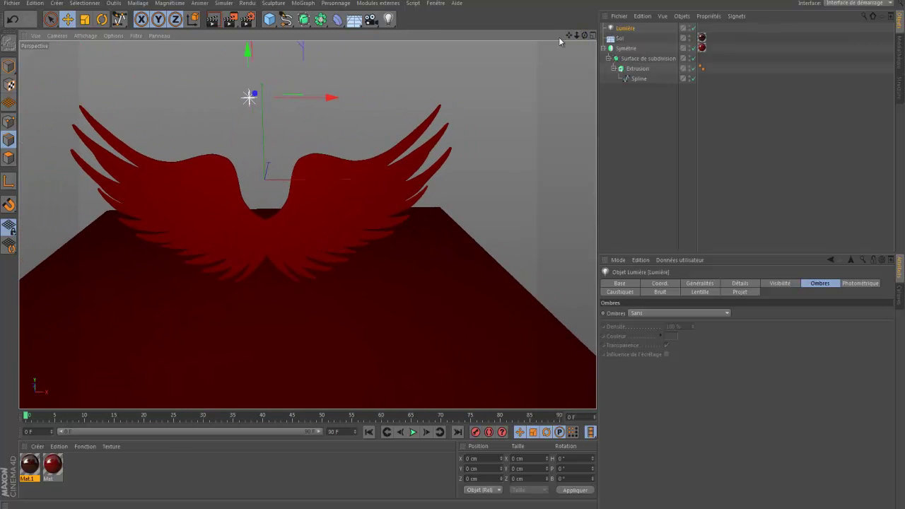
pyautogui.click(451, 252)
pyautogui.keyDown('alt'); pyautogui.moveTo(451, 249); pyautogui.dragTo(452, 248); pyautogui.keyUp('alt')
pyautogui.keyDown('alt'); pyautogui.moveTo(322, 135); pyautogui.dragTo(304, 138); pyautogui.keyUp('alt')
pyautogui.keyDown('alt'); pyautogui.moveTo(452, 248); pyautogui.dragTo(452, 248); pyautogui.keyUp('alt')
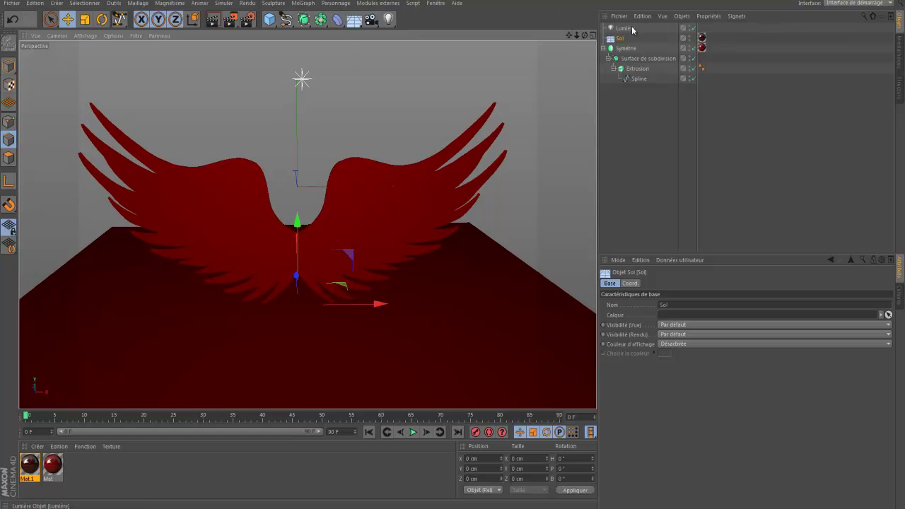
# - Set the light's shadows to soft shadow maps (Masques d'ombres) and render the perspective view
pyautogui.click(636, 29)
pyautogui.click(807, 285)
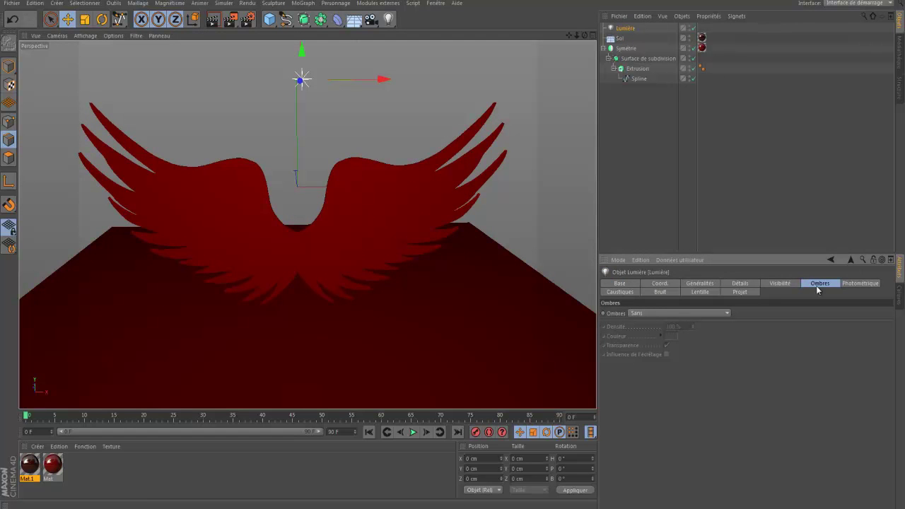
pyautogui.click(643, 315)
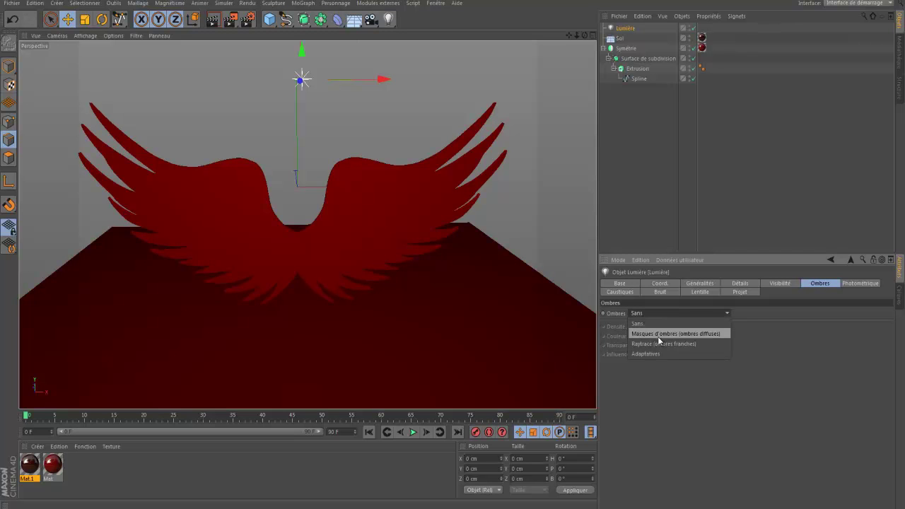
pyautogui.click(657, 333)
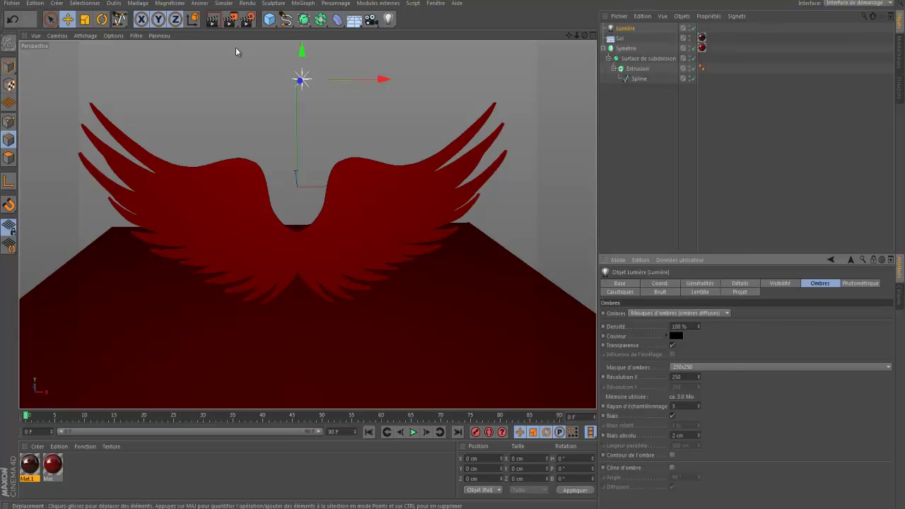
pyautogui.click(212, 19)
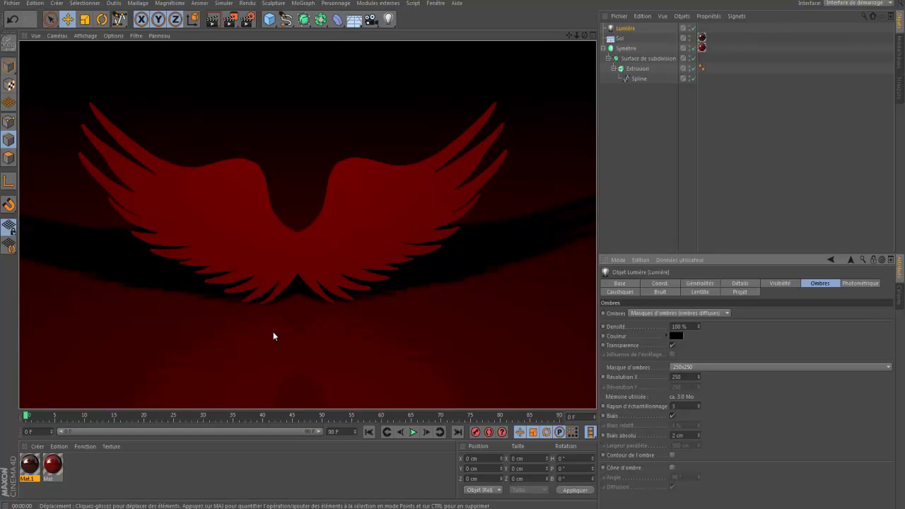
pyautogui.click(582, 35)
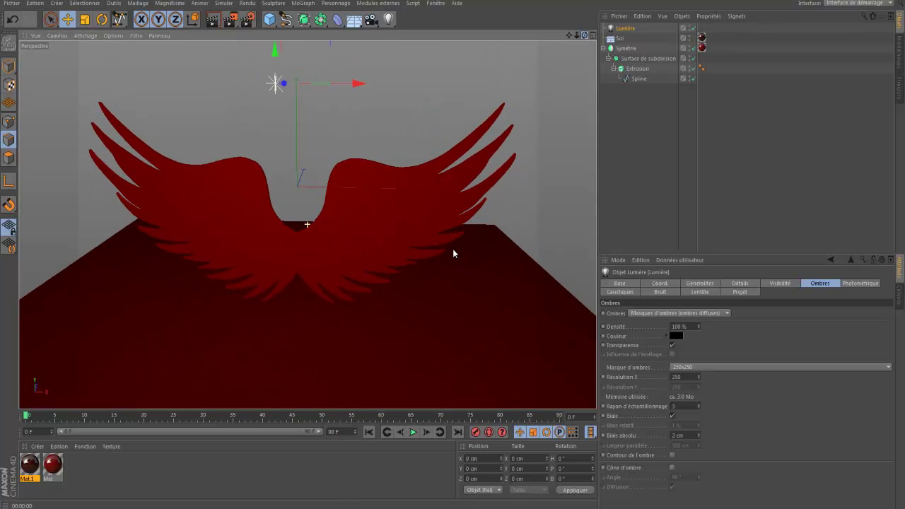
pyautogui.moveTo(566, 36); pyautogui.dragTo(452, 248)
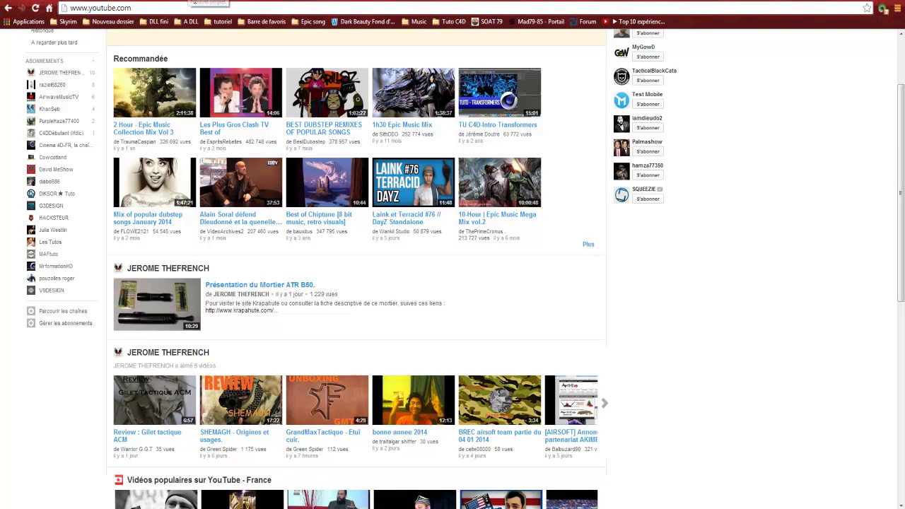
pyautogui.hotkey('ctrl', 't')
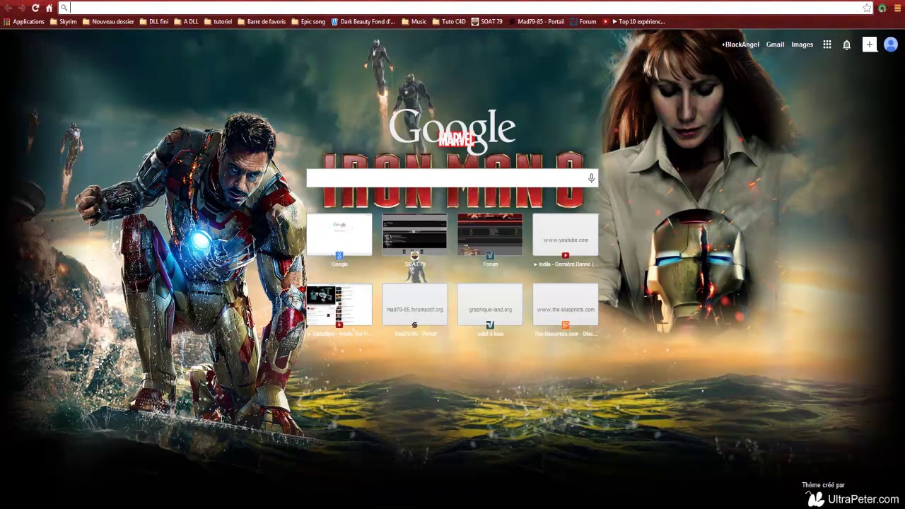
pyautogui.click(534, 25)
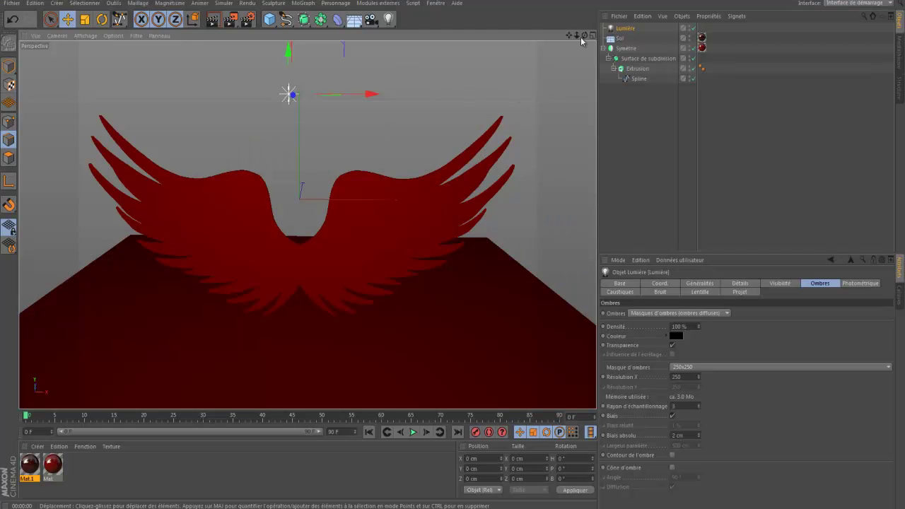
# - Duplicate the Symétrie object with its whole hierarchy by copying and pasting it
pyautogui.click(626, 48)
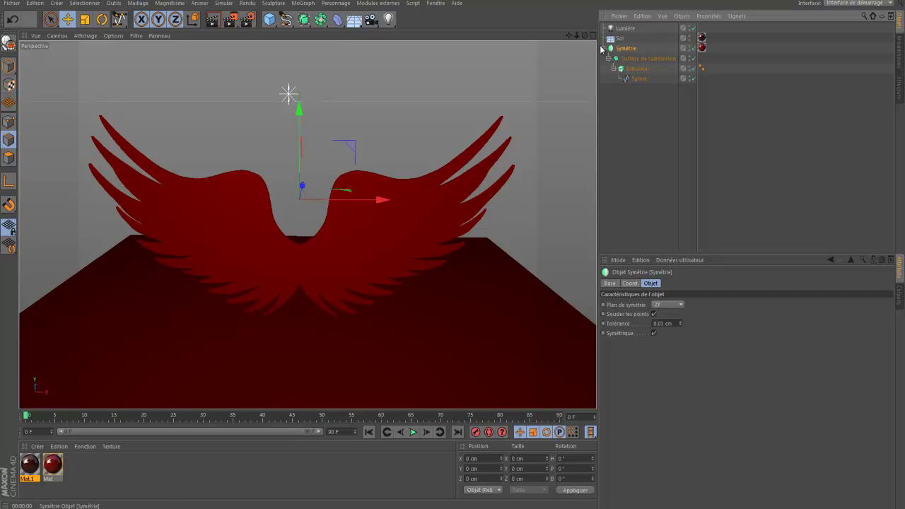
pyautogui.hotkey('ctrl', 'c')
pyautogui.hotkey('ctrl', 'v')
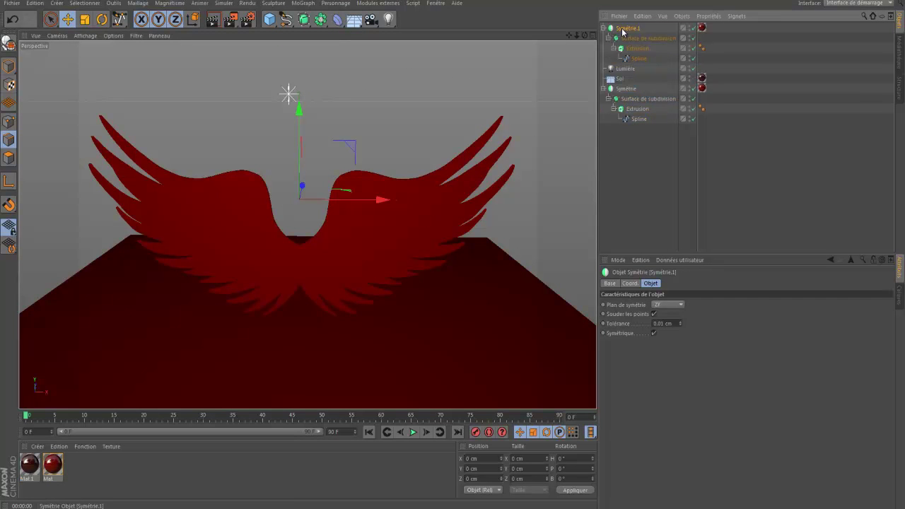
# - Set the duplicated wings' extrusion depth to 40 cm along Z
pyautogui.click(636, 49)
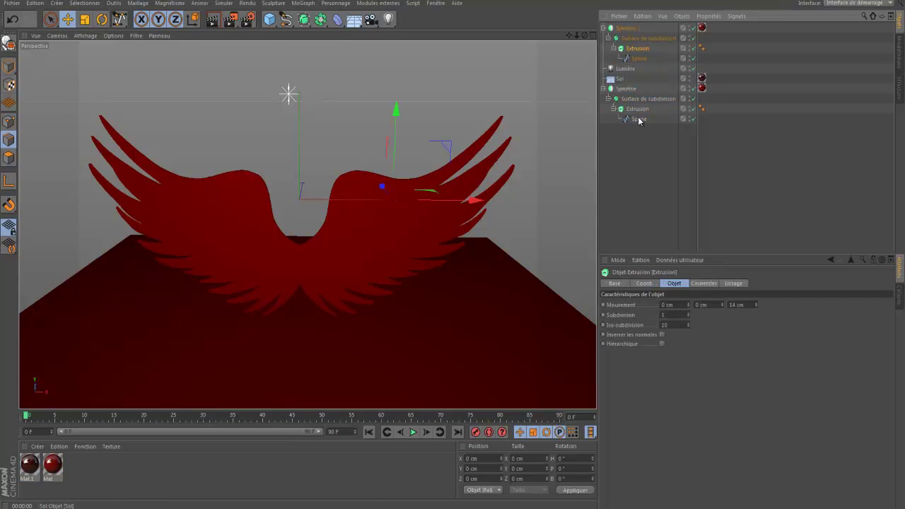
pyautogui.doubleClick(746, 305)
pyautogui.write('27')
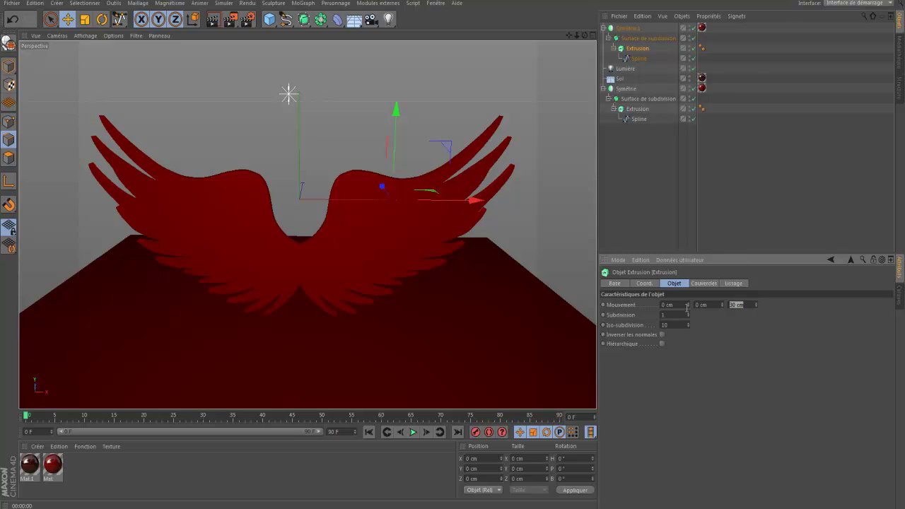
pyautogui.press('Return')
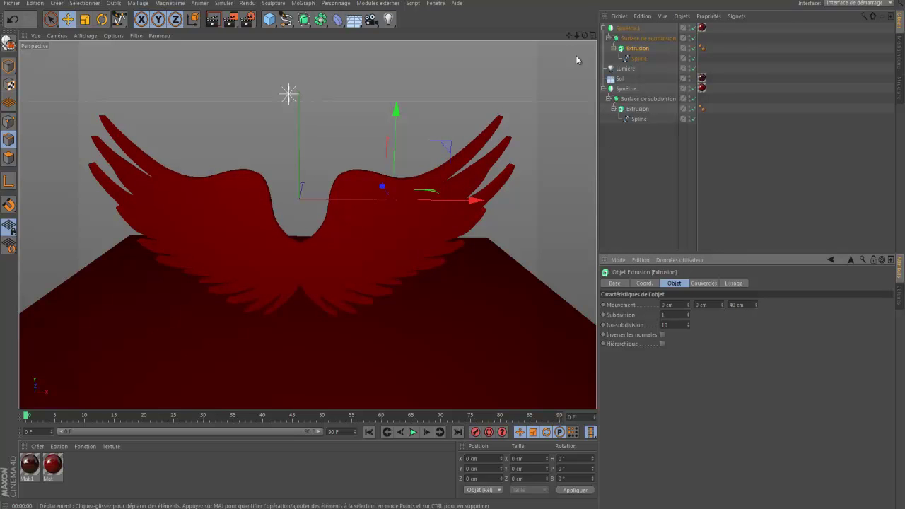
pyautogui.keyDown('alt'); pyautogui.moveTo(592, 44); pyautogui.dragTo(509, 233); pyautogui.keyUp('alt')
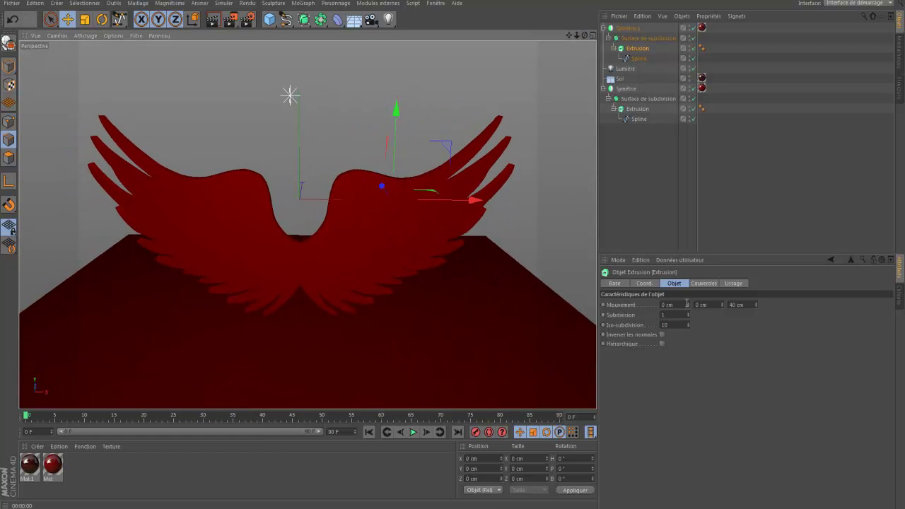
pyautogui.moveTo(689, 308); pyautogui.dragTo(688, 308)
pyautogui.moveTo(584, 34); pyautogui.dragTo(653, 191)
# - Set both the start and end caps of the duplicated extrusion to Couvercle et biseau
pyautogui.click(704, 283)
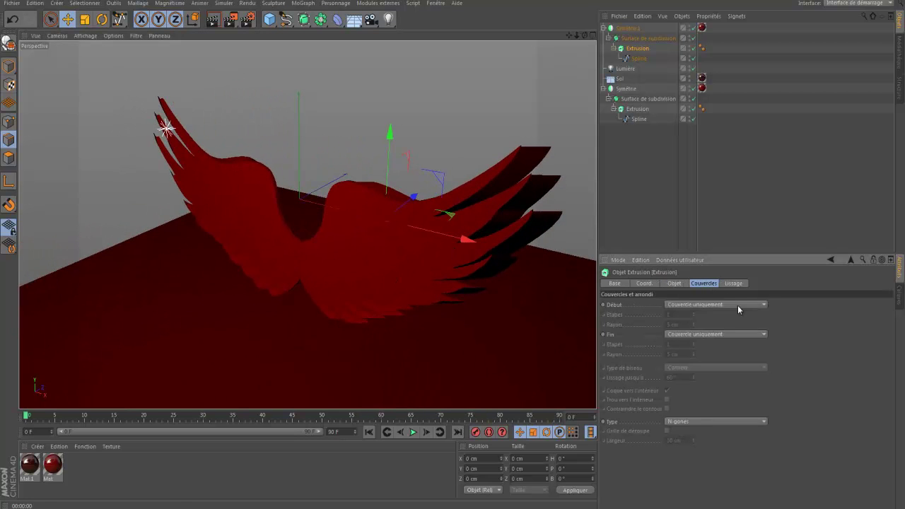
pyautogui.click(714, 333)
pyautogui.click(686, 350)
pyautogui.click(694, 334)
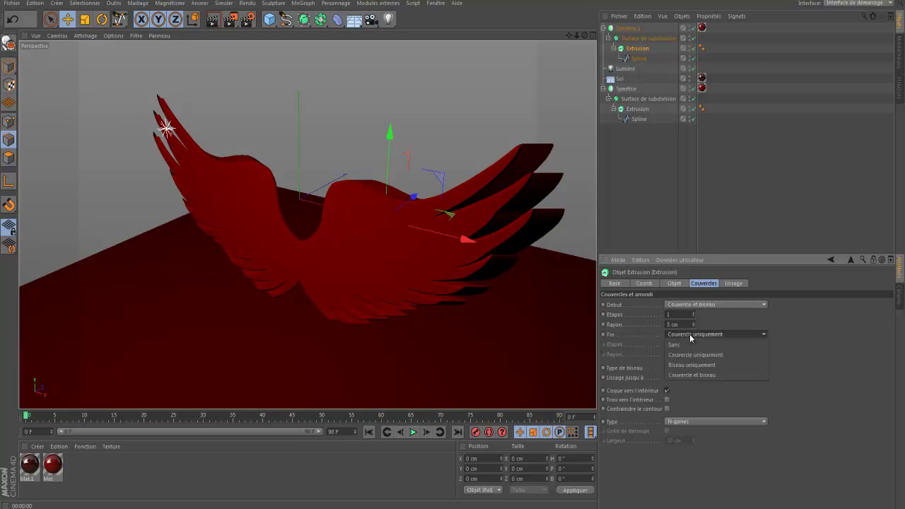
pyautogui.click(694, 373)
pyautogui.moveTo(593, 35); pyautogui.dragTo(567, 35)
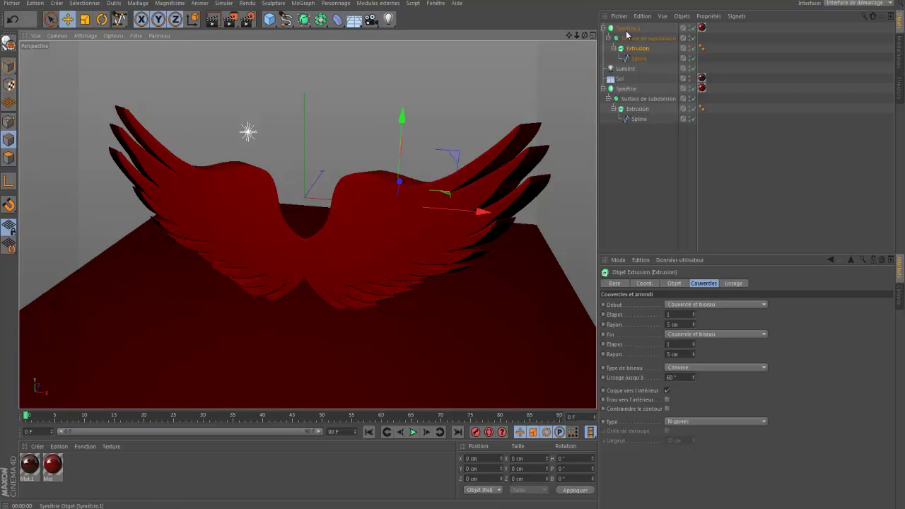
# - Move the duplicated Symétrie object about 49 cm back along its Z axis, behind the original wings
pyautogui.click(627, 35)
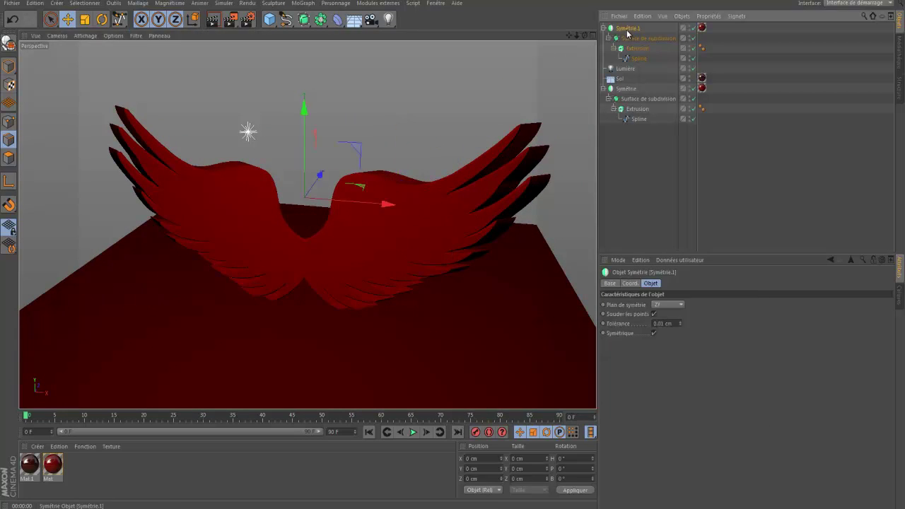
pyautogui.moveTo(318, 176)
pyautogui.mouseDown()
pyautogui.moveTo(322, 185)
pyautogui.moveTo(329, 176)
pyautogui.mouseUp()
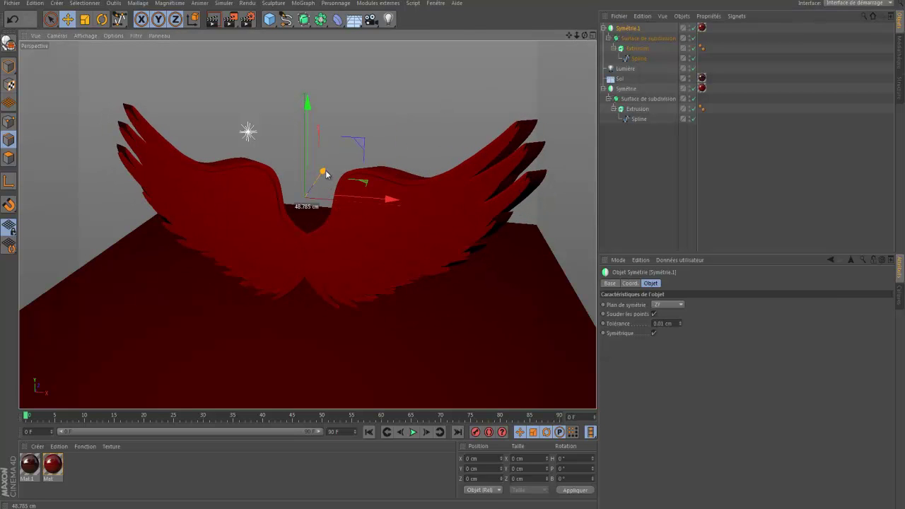
pyautogui.moveTo(584, 36); pyautogui.dragTo(452, 250)
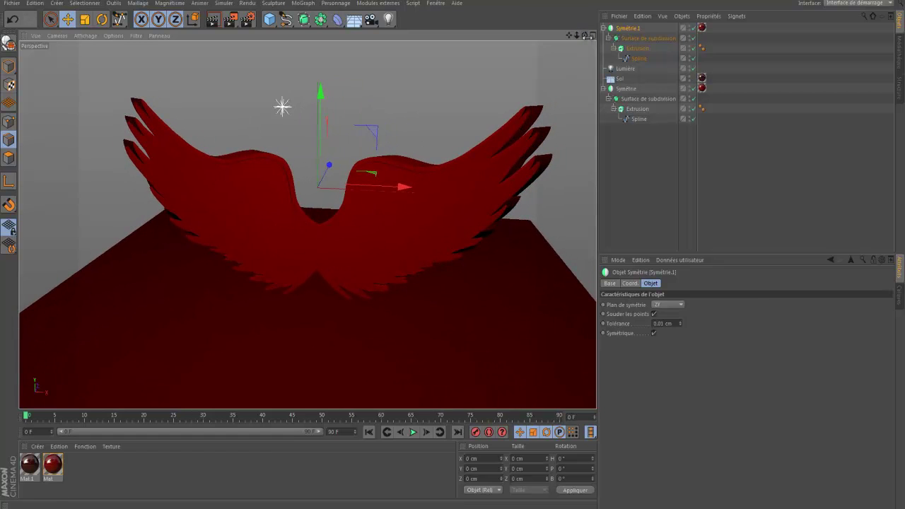
# - Set the X movement of the duplicated wings' extrusion to 0 cm
pyautogui.click(644, 39)
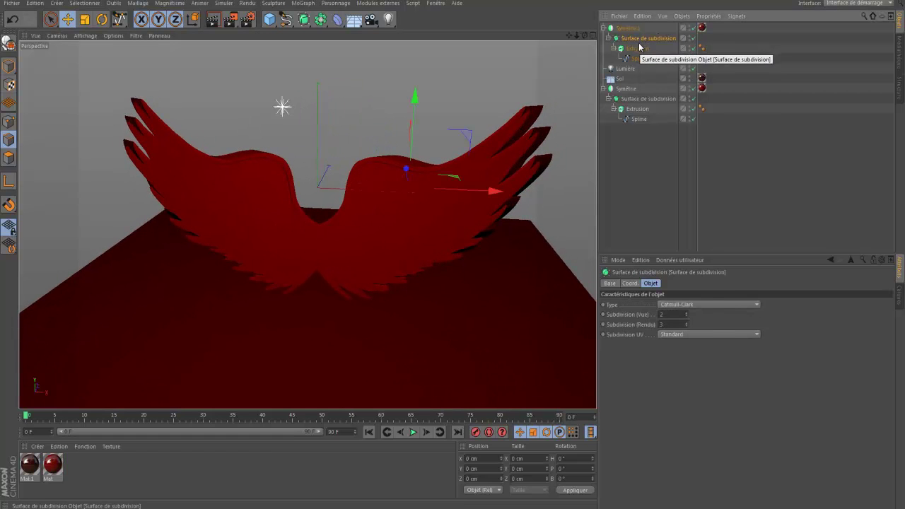
pyautogui.click(638, 48)
pyautogui.click(674, 282)
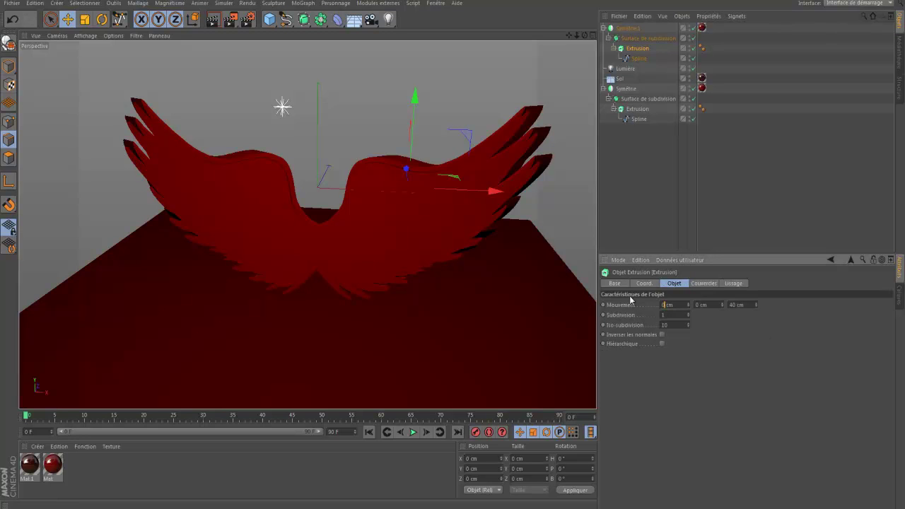
pyautogui.write('0')
pyautogui.press('Return')
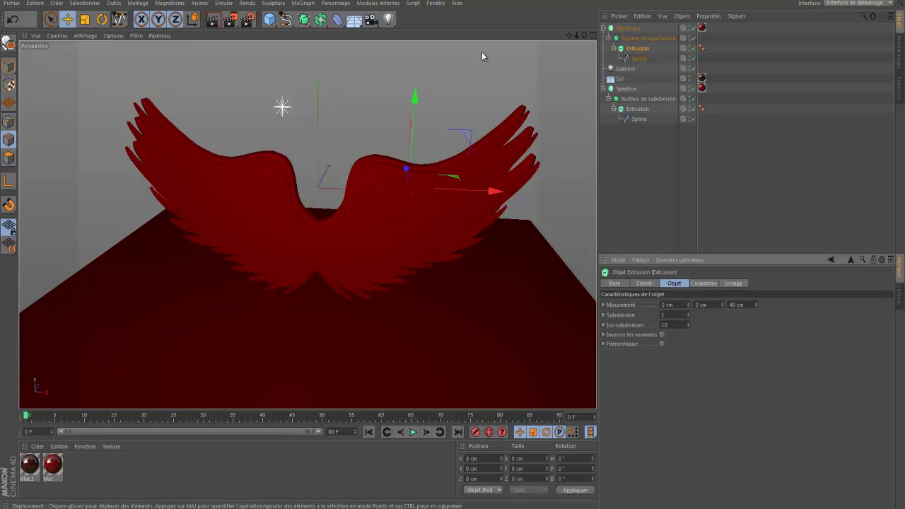
# - Create a third material with its colour set to black, RGB 0, 0, 0, and specularity turned off
pyautogui.doubleClick(110, 468)
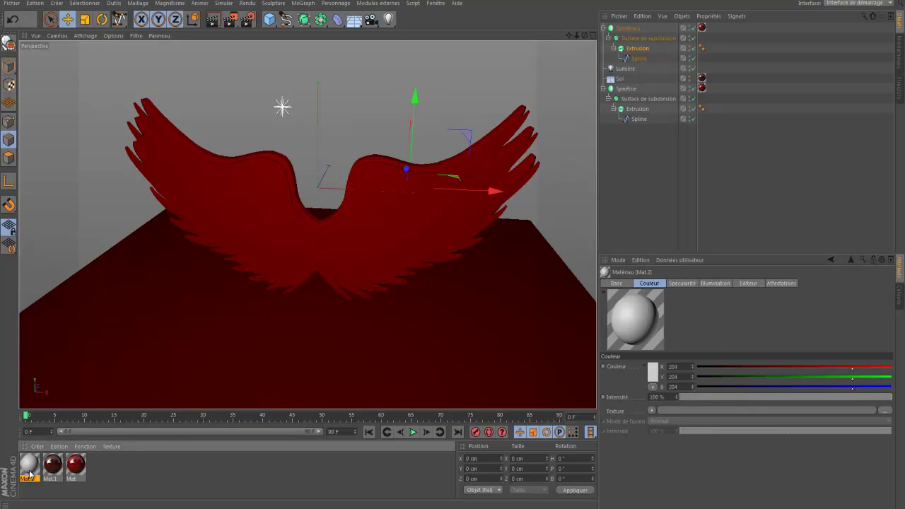
pyautogui.doubleClick(29, 464)
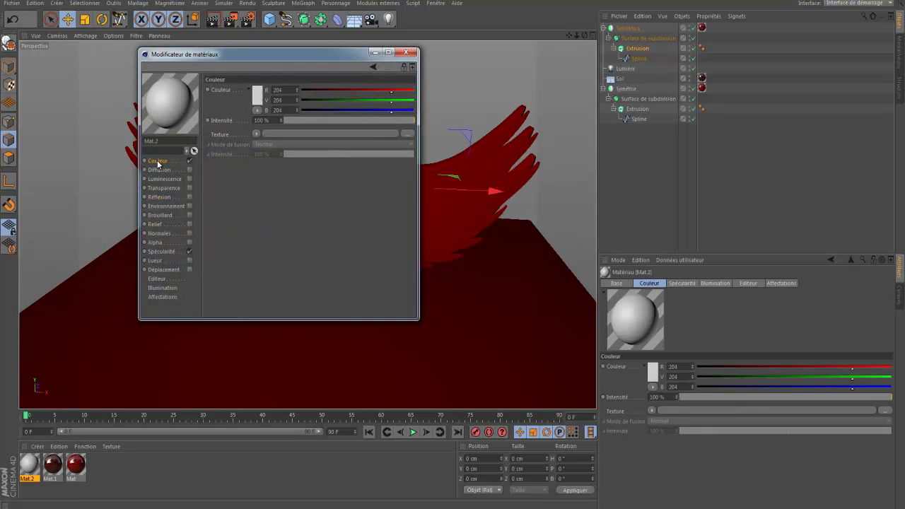
pyautogui.click(257, 96)
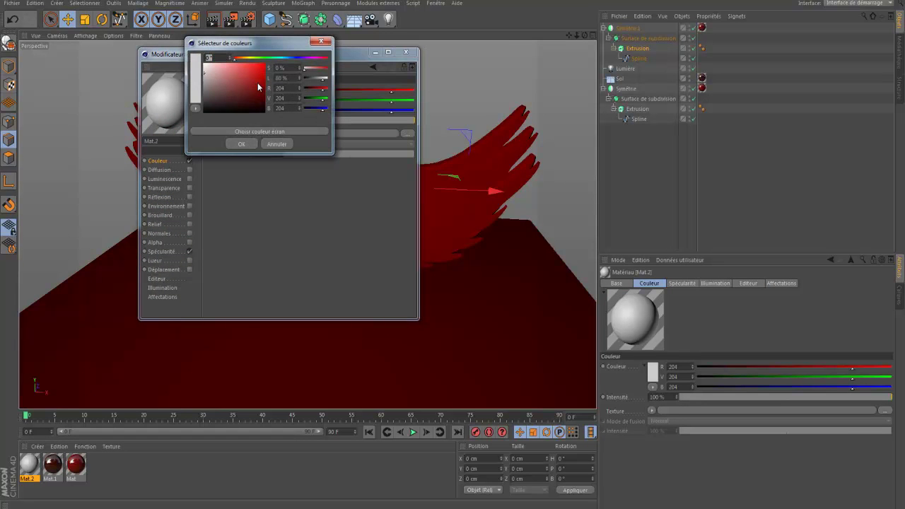
pyautogui.moveTo(259, 87); pyautogui.dragTo(273, 118)
pyautogui.click(245, 144)
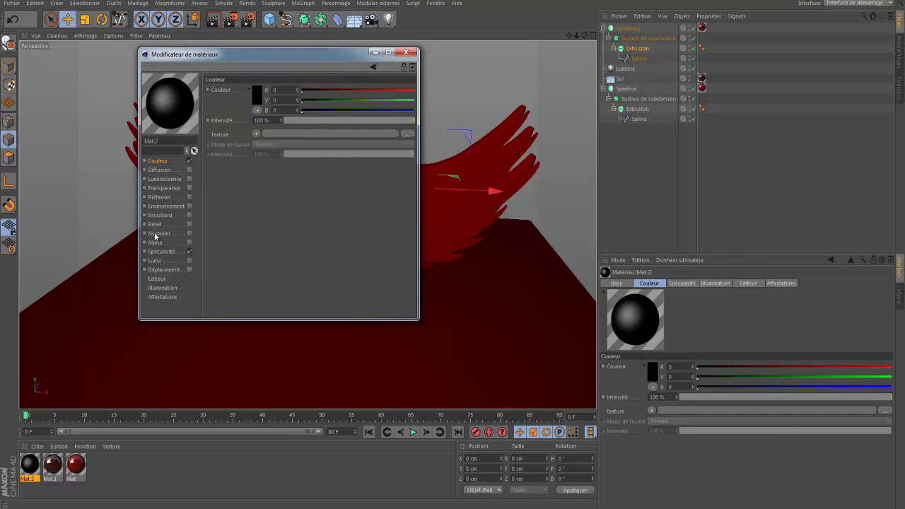
pyautogui.click(189, 251)
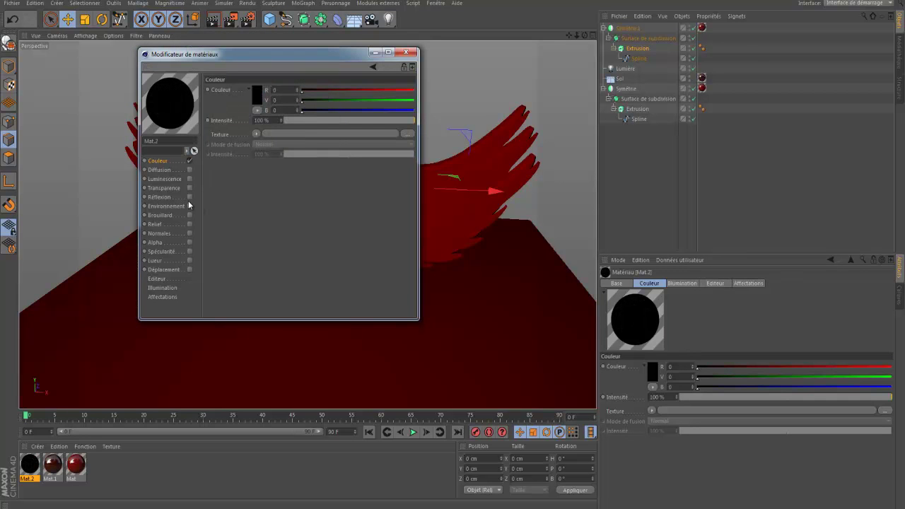
# - Enable reflection at 30 % intensity on the black Mat.2 material and apply it to the duplicated wings, Symétrie.1
pyautogui.moveTo(350, 122); pyautogui.dragTo(321, 124)
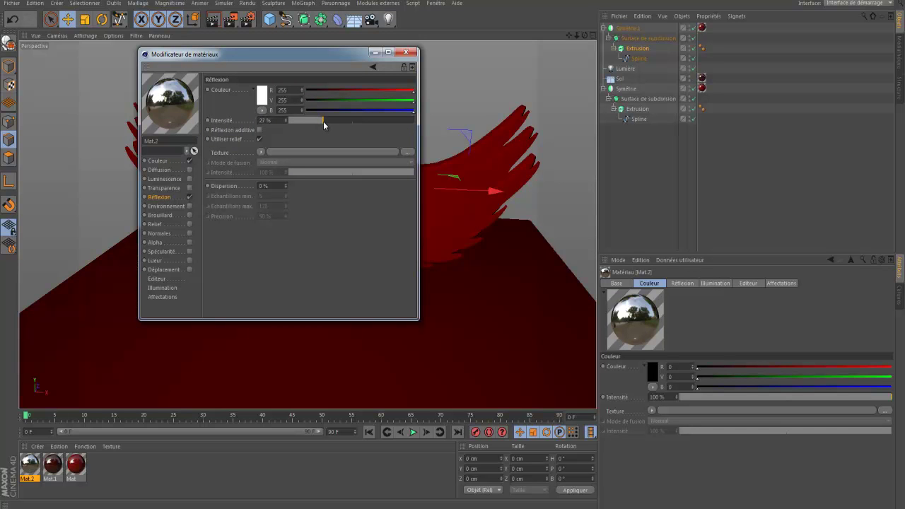
pyautogui.moveTo(323, 121); pyautogui.dragTo(326, 121)
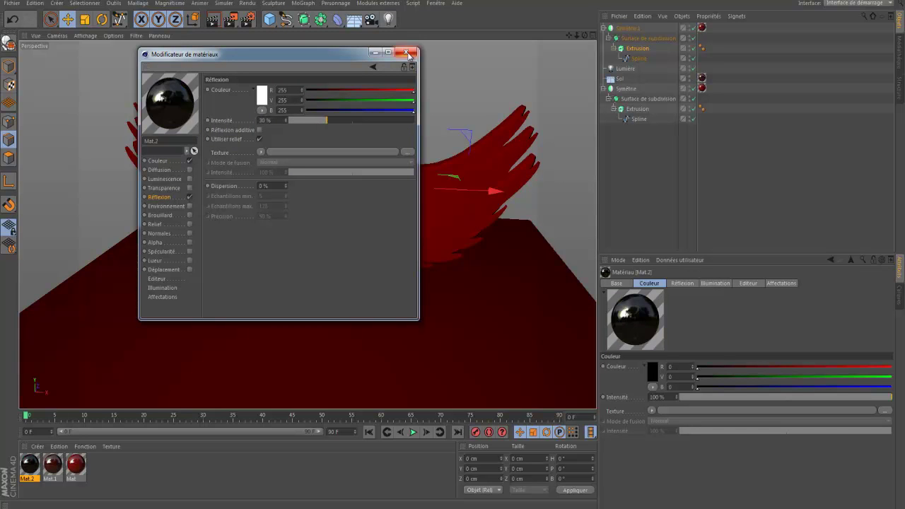
pyautogui.click(406, 53)
pyautogui.moveTo(53, 446); pyautogui.dragTo(702, 29)
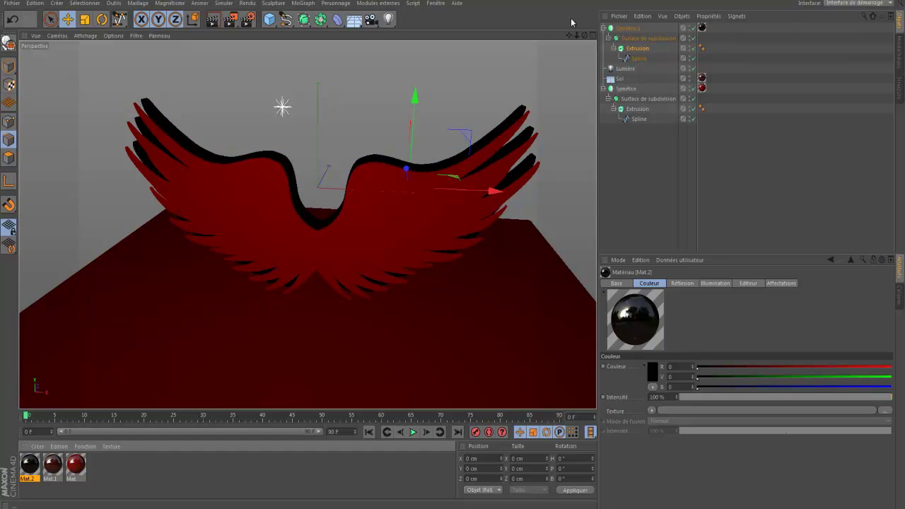
# - Move Symétrie.1 slightly forward along its Z axis, closer to the back of the red wings
pyautogui.keyDown('alt'); pyautogui.moveTo(453, 247); pyautogui.dragTo(453, 252); pyautogui.keyUp('alt')
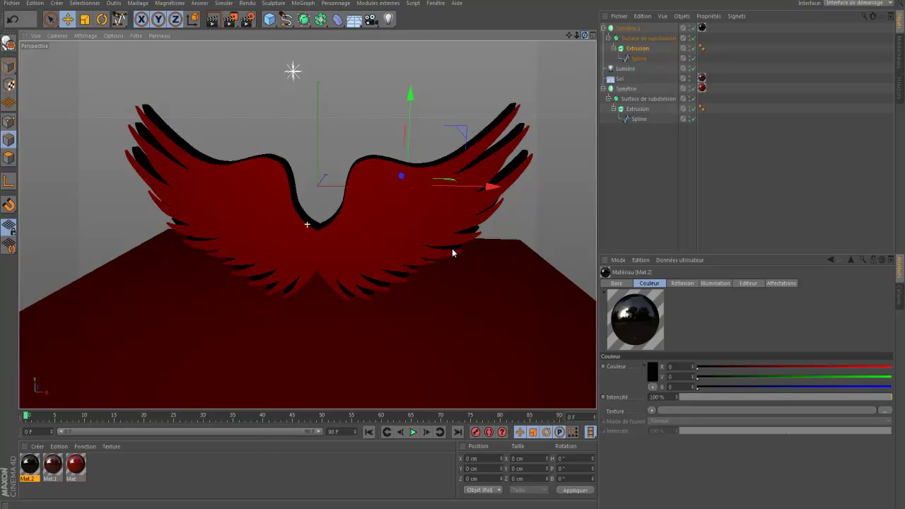
pyautogui.click(575, 43)
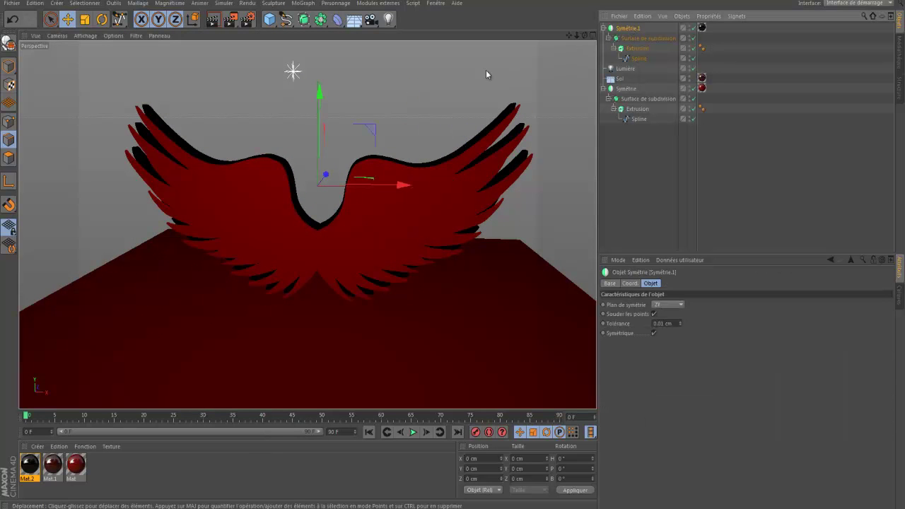
pyautogui.moveTo(326, 175); pyautogui.dragTo(323, 176)
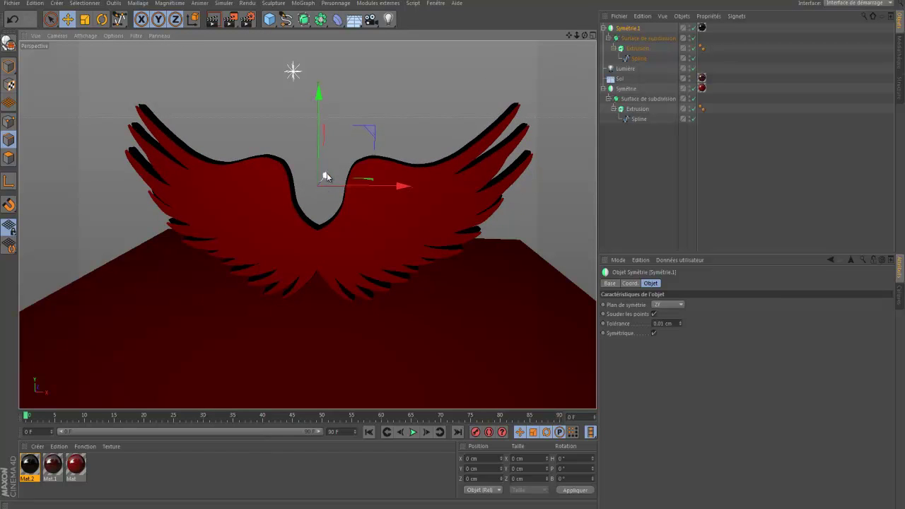
# - Scale the backing wings' extrusion to 1.21 in X, 1.17 in Y and 1.16 in Z, and move it to about -26 cm on Z
pyautogui.click(640, 49)
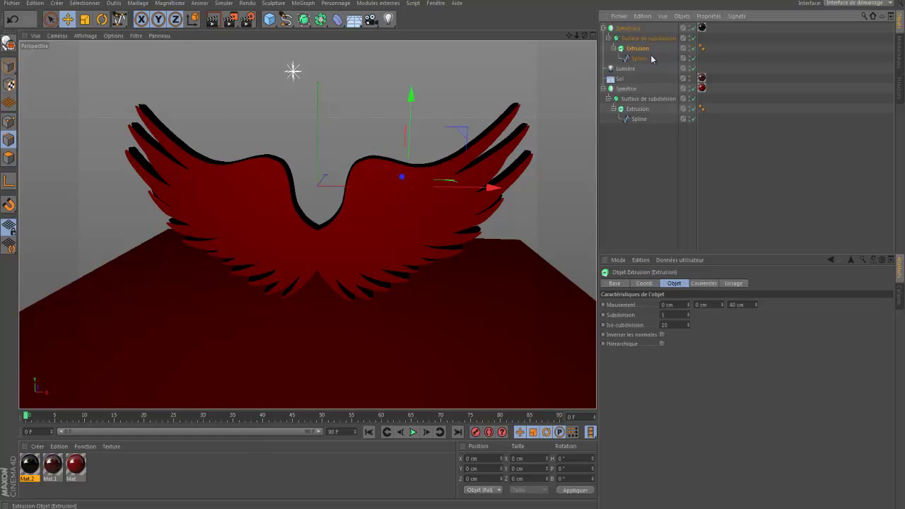
pyautogui.click(644, 283)
pyautogui.scroll(7, 710, 304)
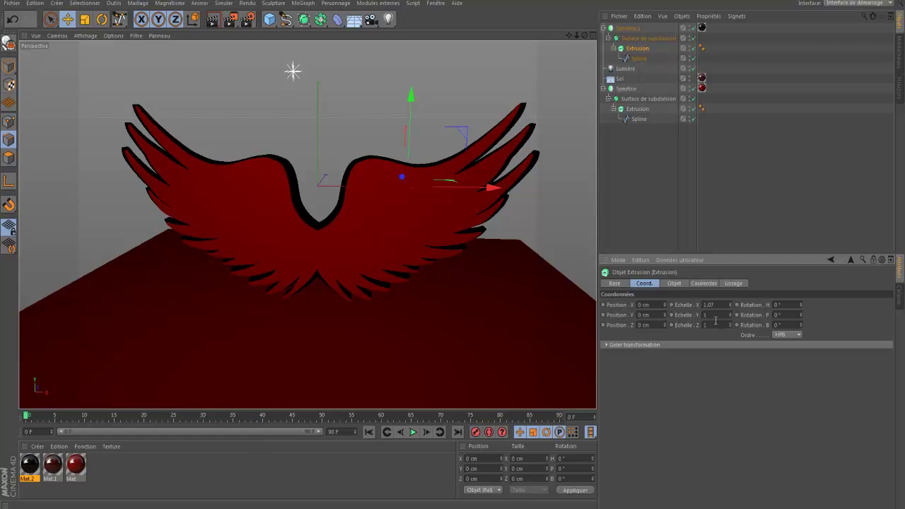
pyautogui.scroll(7, 713, 315)
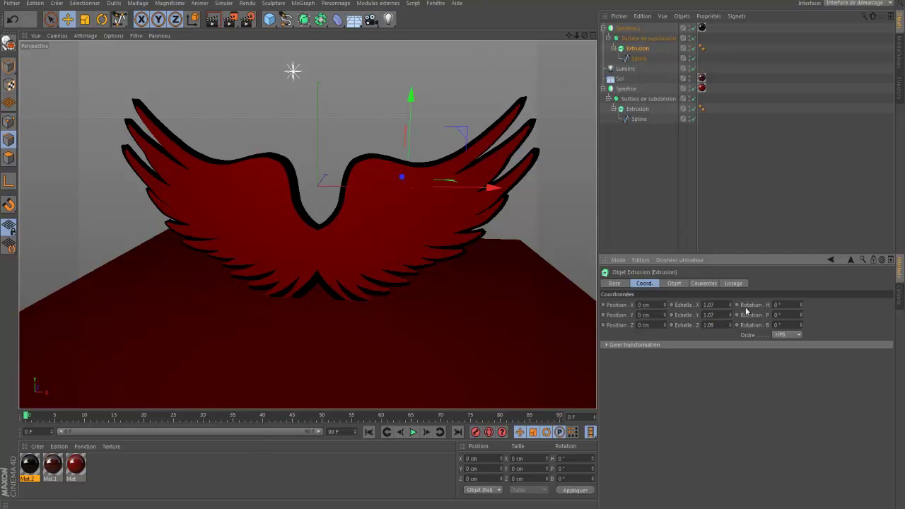
pyautogui.scroll(14, 718, 304)
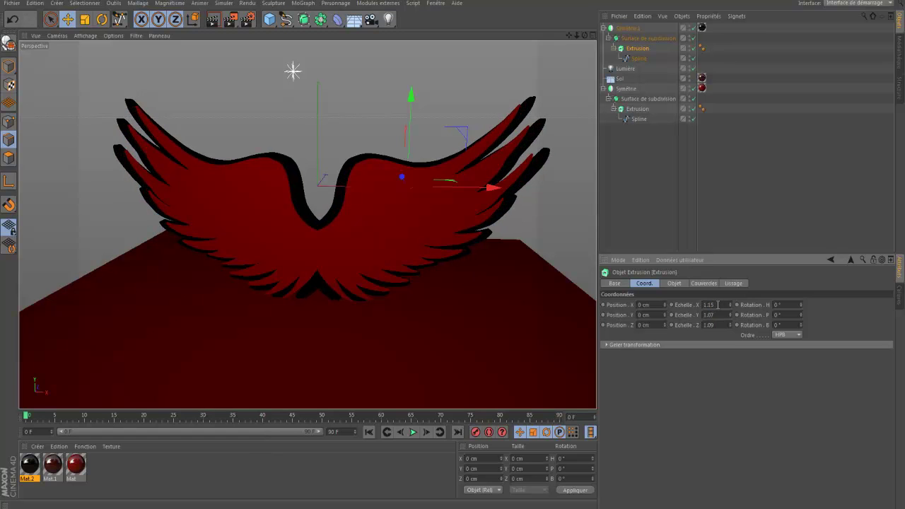
pyautogui.scroll(10, 714, 315)
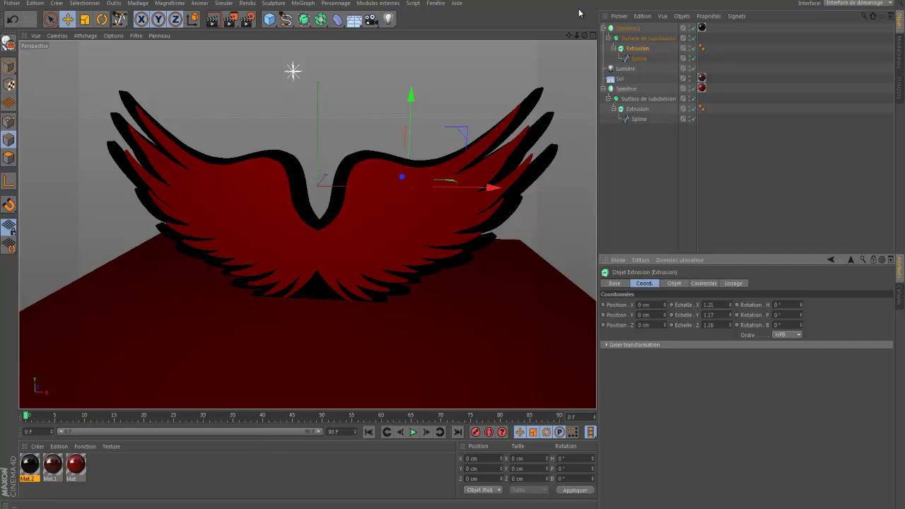
pyautogui.moveTo(456, 252)
pyautogui.keyDown('alt'); pyautogui.mouseDown()
pyautogui.moveTo(448, 246)
pyautogui.moveTo(452, 252)
pyautogui.mouseUp(); pyautogui.keyUp('alt')
pyautogui.moveTo(397, 169); pyautogui.dragTo(399, 172)
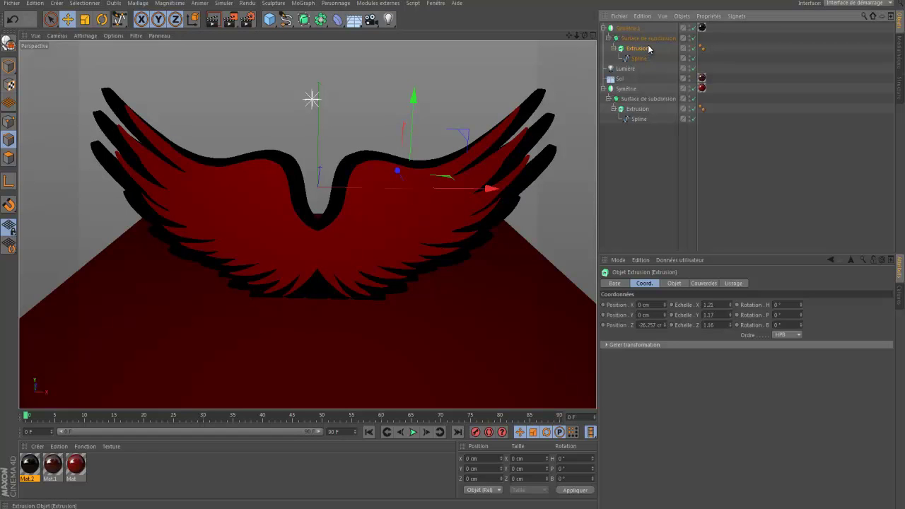
# - Lower the Sol floor to about -463 cm on Y, beneath the enlarged backing wings, and render the view
pyautogui.click(619, 80)
pyautogui.moveTo(318, 212); pyautogui.dragTo(319, 240)
pyautogui.moveTo(584, 36); pyautogui.dragTo(586, 41)
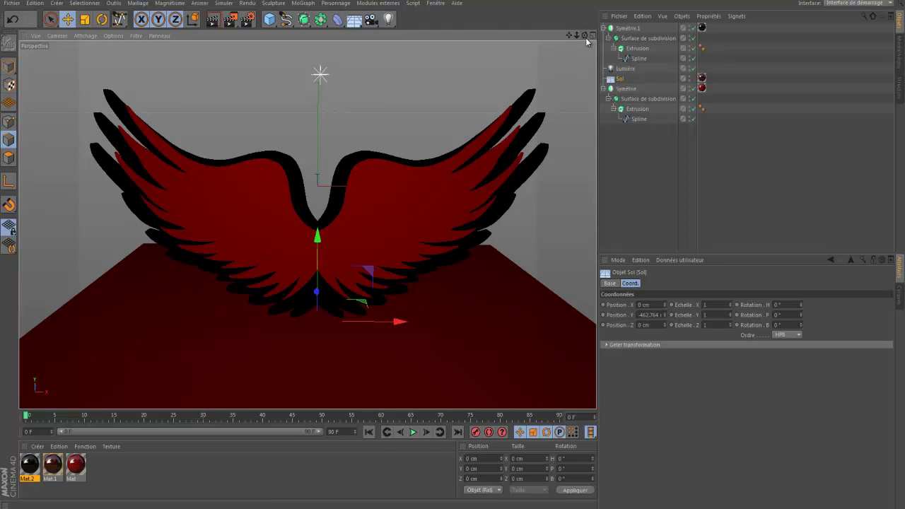
pyautogui.click(212, 19)
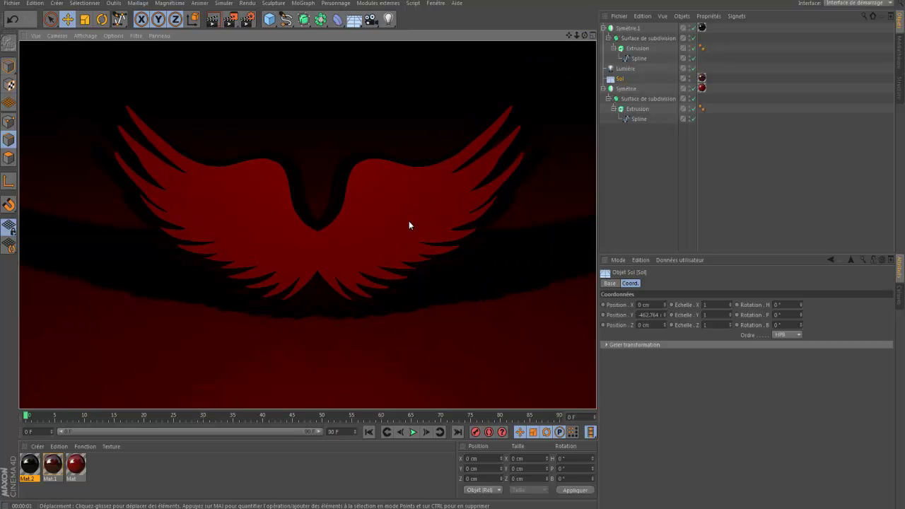
# - Change the Mat.2 material's colour to white, RGB 255, 255, 255, and render the view again
pyautogui.doubleClick(30, 463)
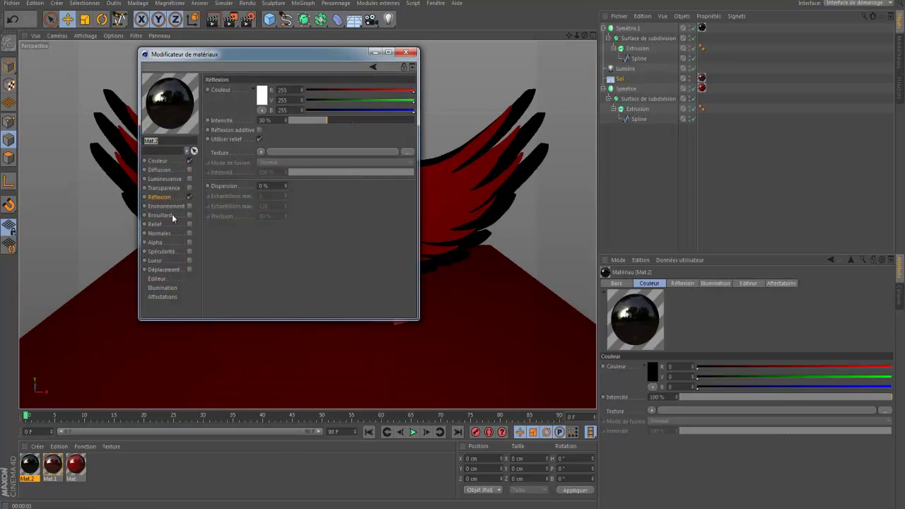
pyautogui.click(157, 162)
pyautogui.click(257, 96)
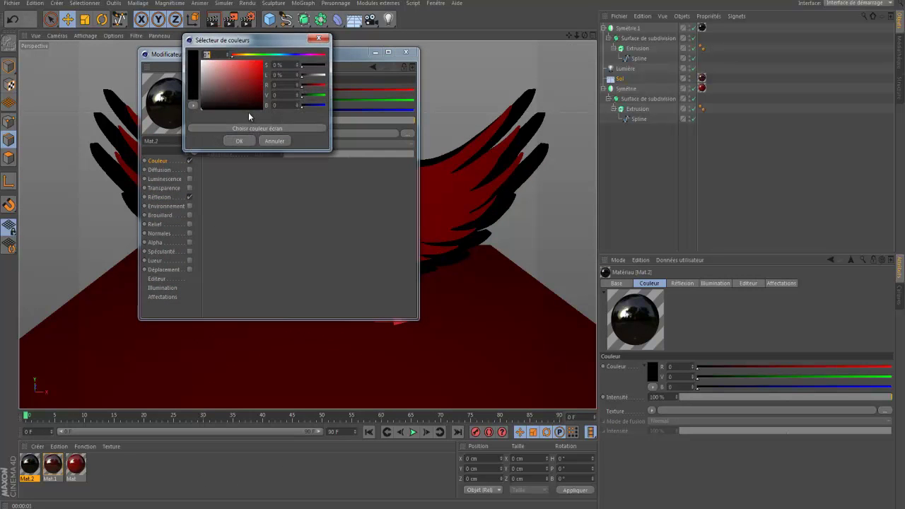
pyautogui.click(238, 142)
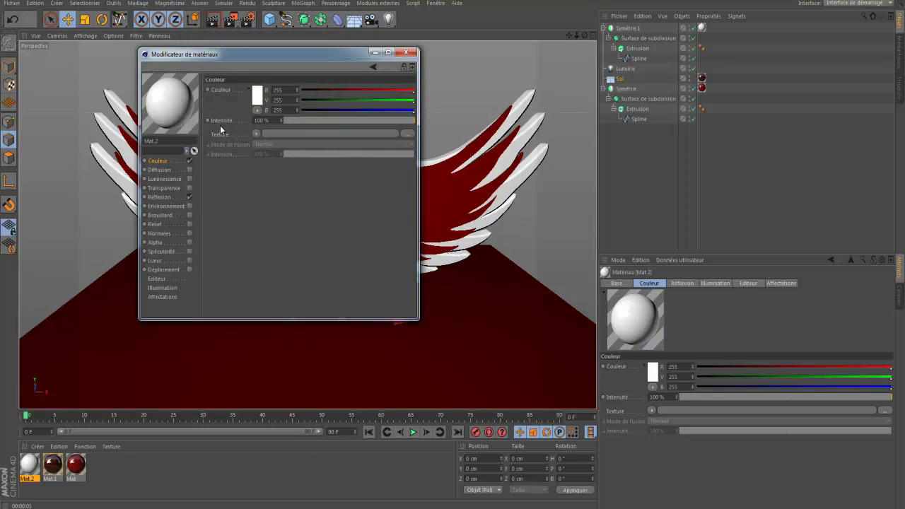
pyautogui.click(374, 53)
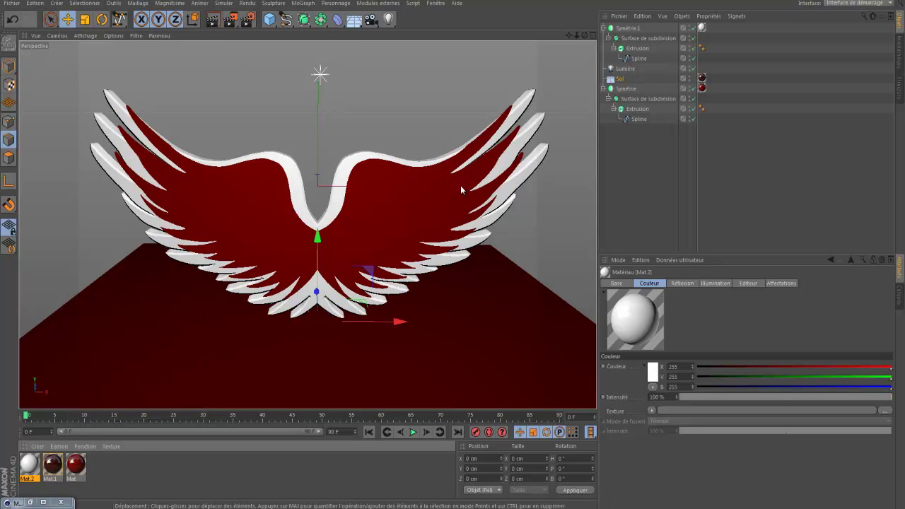
pyautogui.hotkey('ctrl', 'r')
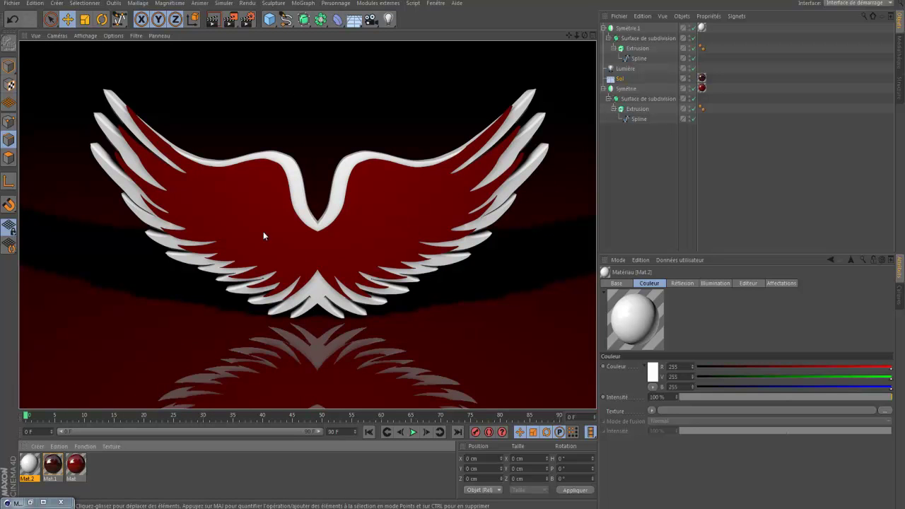
# - Set the render output to the HDV/HDTV 720 29.97 preset
pyautogui.click(248, 21)
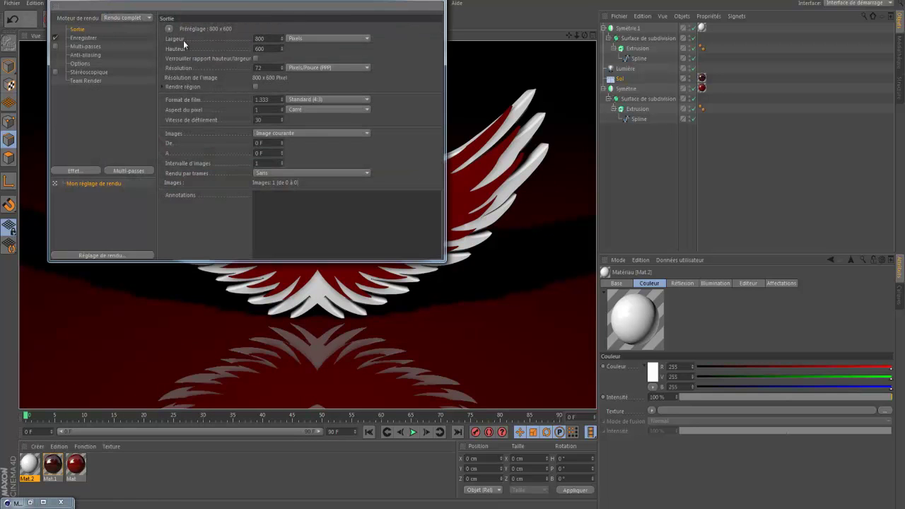
pyautogui.click(169, 29)
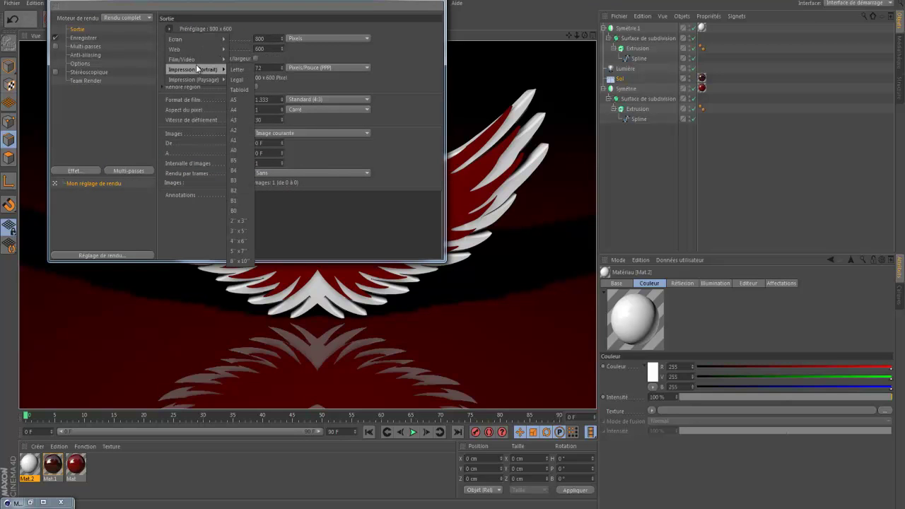
pyautogui.moveTo(193, 60)
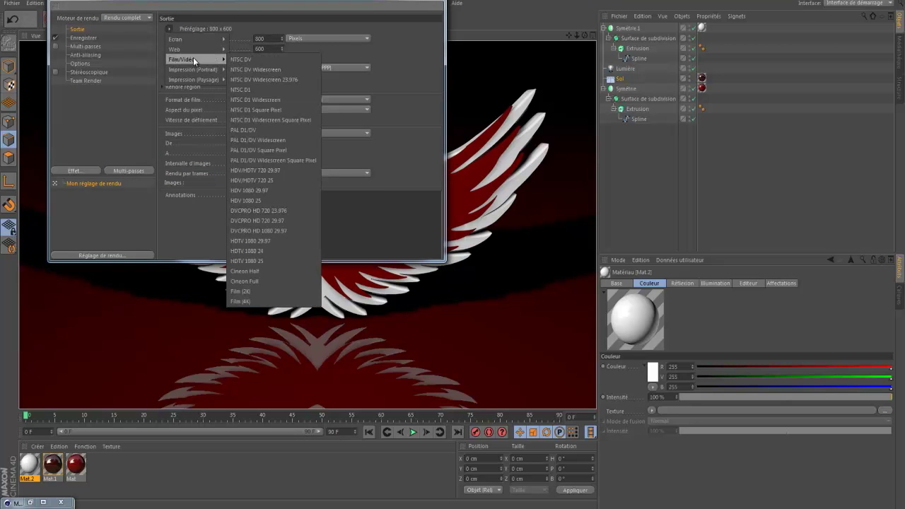
pyautogui.click(259, 171)
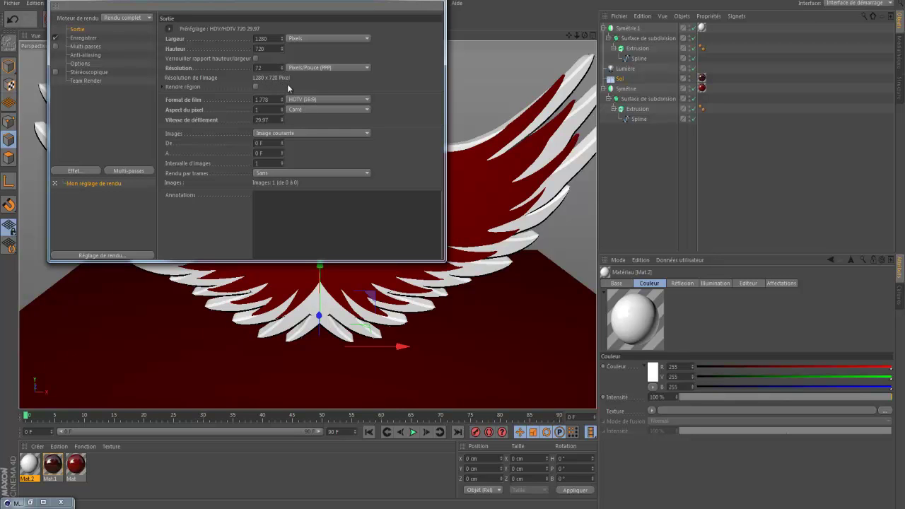
# - Set the render's anti-aliasing to Au mieux and close the render settings
pyautogui.click(83, 38)
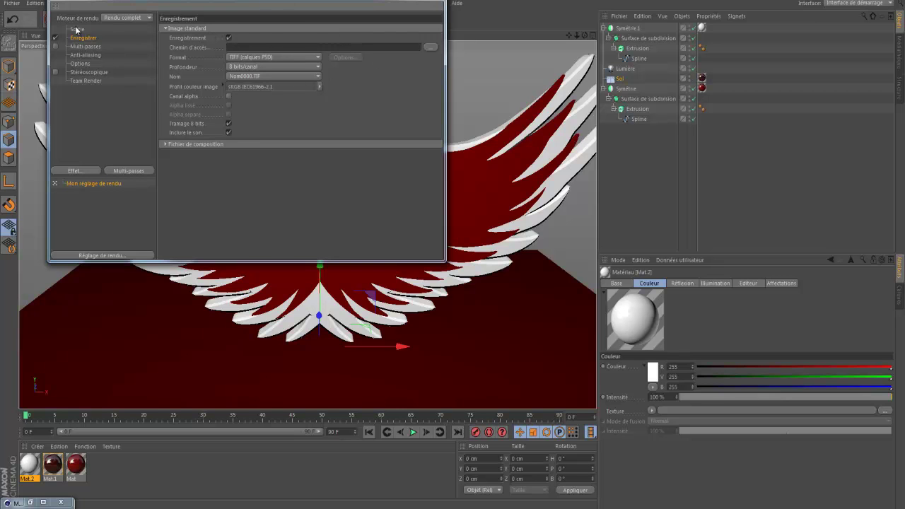
pyautogui.click(84, 55)
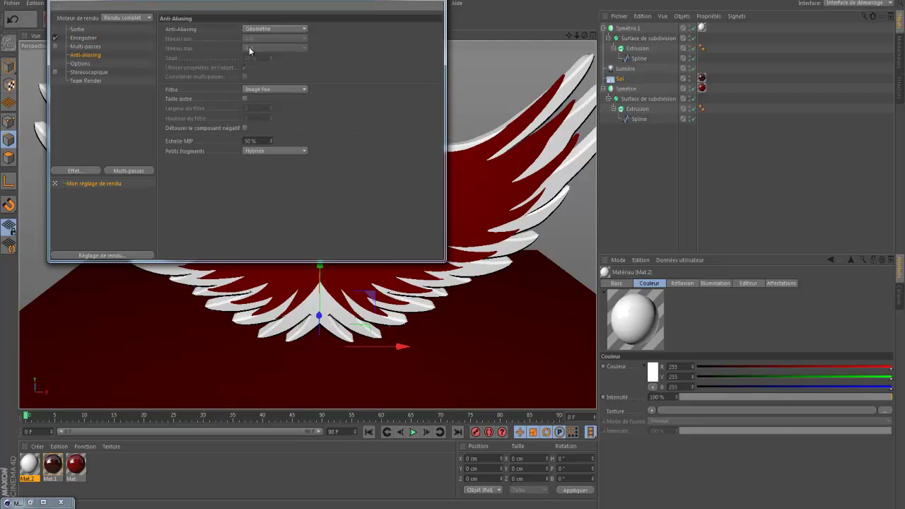
pyautogui.click(280, 28)
pyautogui.click(272, 53)
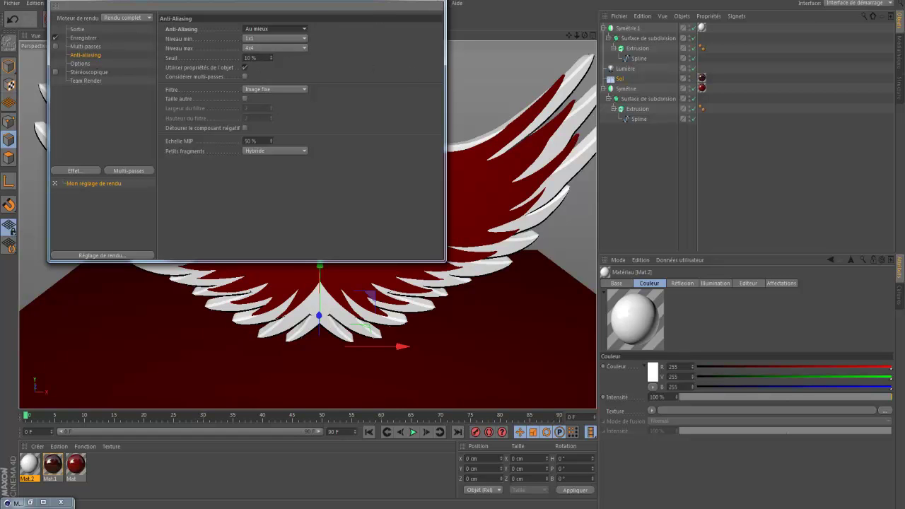
pyautogui.click(433, 2)
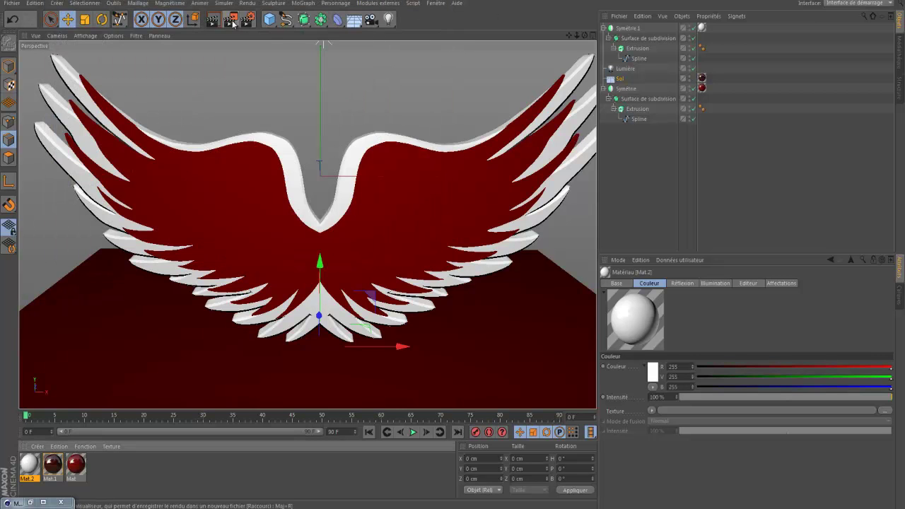
# - Reframe the perspective view to show the complete wings from a low, slightly angled viewpoint, and render a preview
pyautogui.scroll(-2, 441, 111)
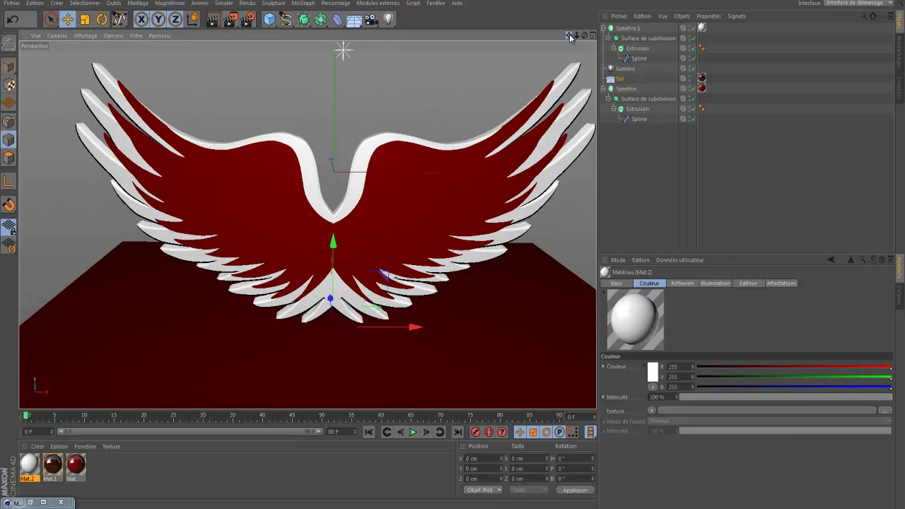
pyautogui.keyDown('alt'); pyautogui.moveTo(476, 236); pyautogui.dragTo(454, 254, button='middle'); pyautogui.keyUp('alt')
pyautogui.scroll(-3, 453, 254)
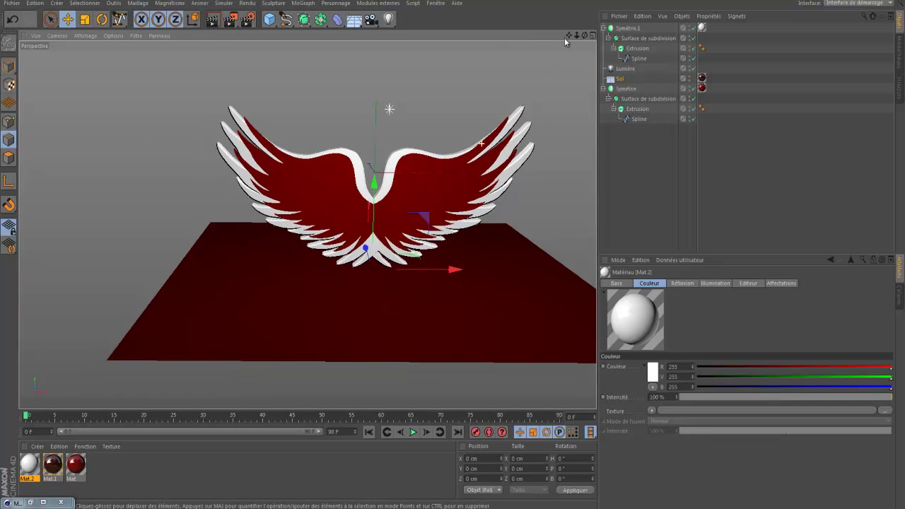
pyautogui.moveTo(566, 38); pyautogui.dragTo(452, 249)
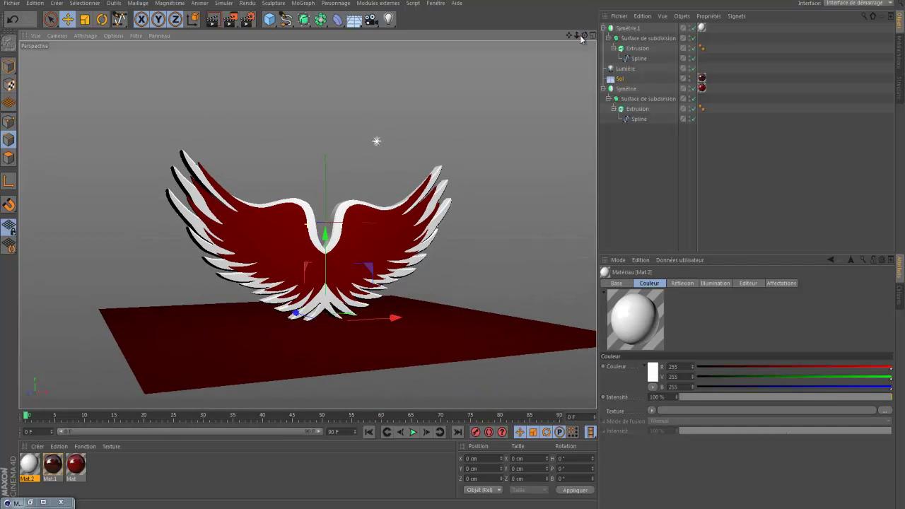
pyautogui.click(212, 19)
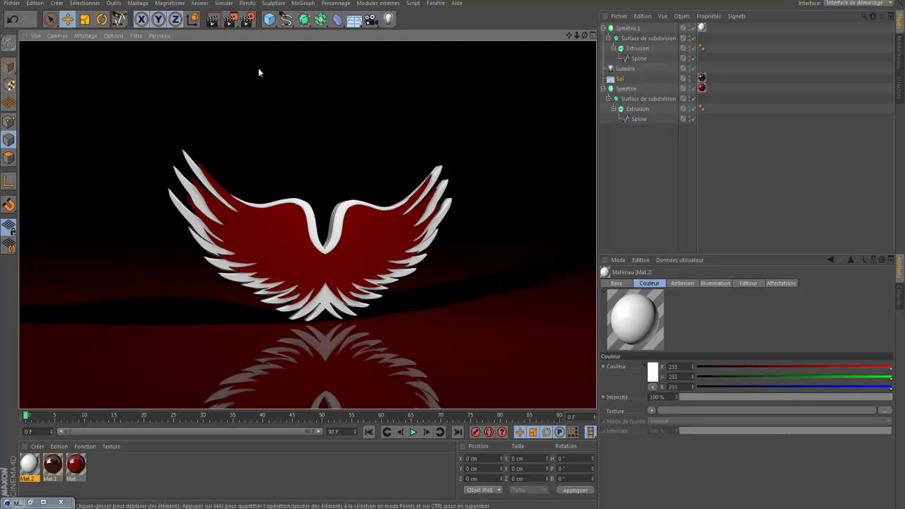
# - Render the wings image to the Visualiseur, inspect the whole result and close it
pyautogui.click(230, 19)
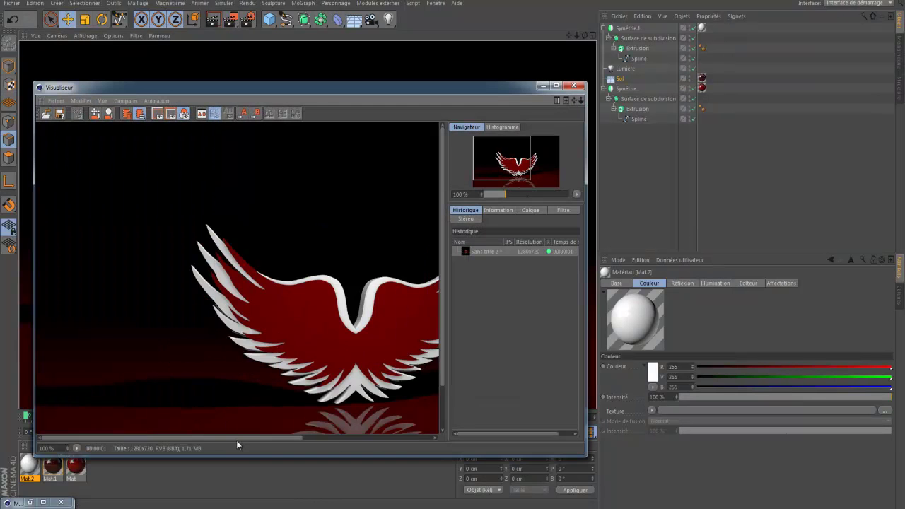
pyautogui.moveTo(235, 438); pyautogui.dragTo(289, 422)
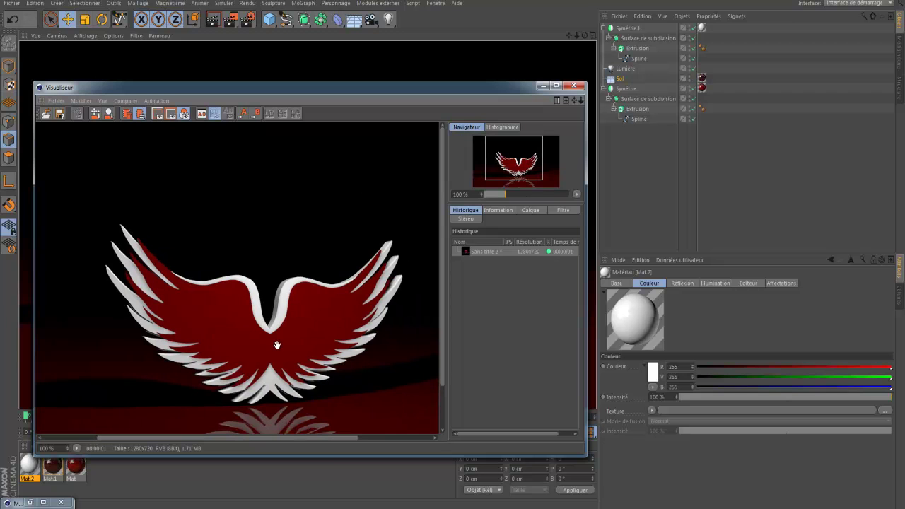
pyautogui.click(574, 86)
pyautogui.moveTo(452, 249)
pyautogui.keyDown('alt'); pyautogui.mouseDown()
pyautogui.moveTo(444, 254)
pyautogui.moveTo(465, 249)
pyautogui.moveTo(453, 252)
pyautogui.mouseUp(); pyautogui.keyUp('alt')
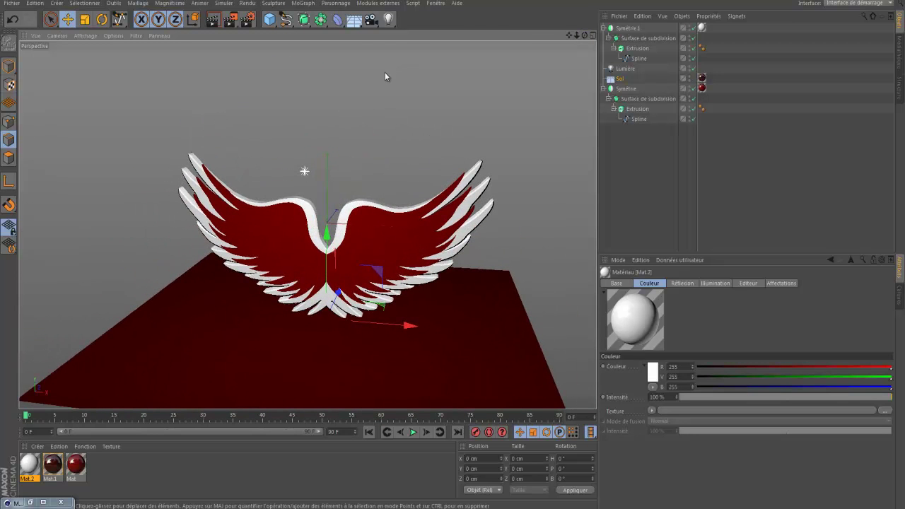
pyautogui.moveTo(586, 36); pyautogui.dragTo(451, 247)
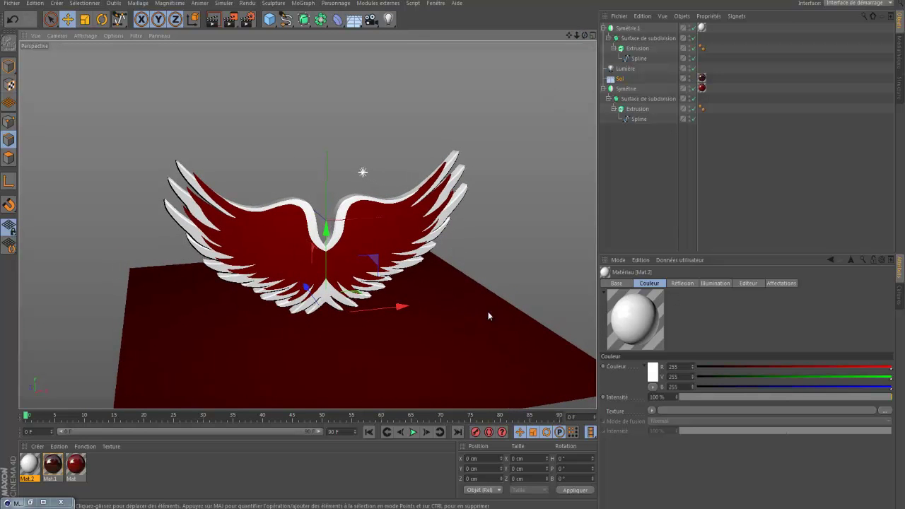